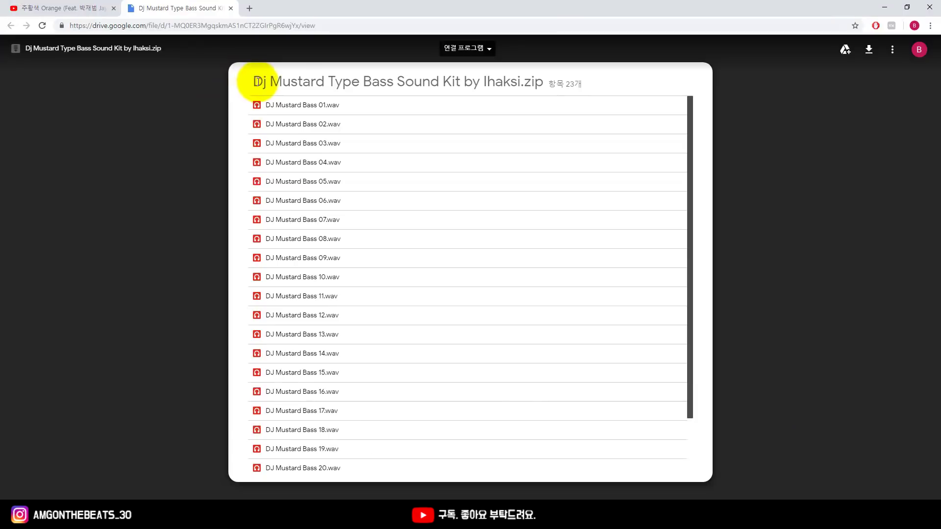
Examine the file list of the Dj Mustard Type Bass Sound Kit archive from the first sample to LICENCE.txt.
drag(253, 80, 542, 78)
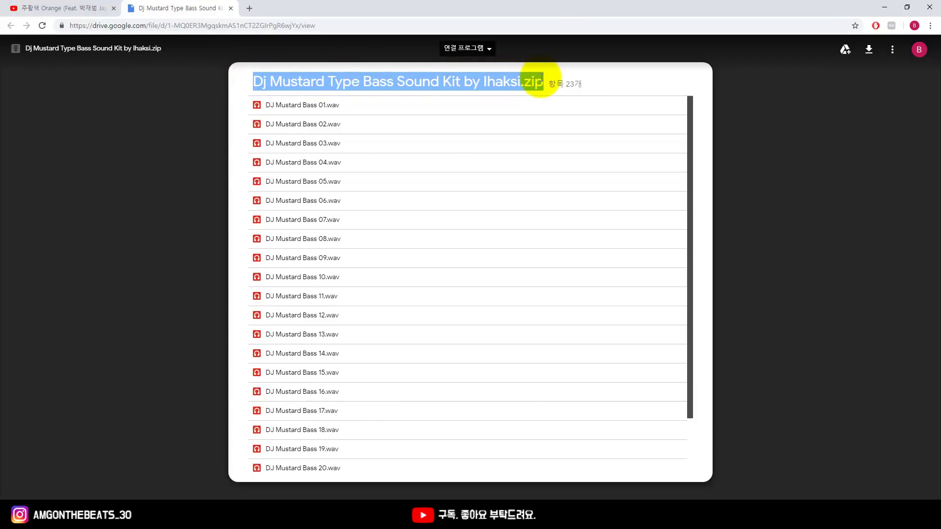
mouse_move(693, 113)
mouse_down()
mouse_move(692, 187)
mouse_move(689, 102)
mouse_up()
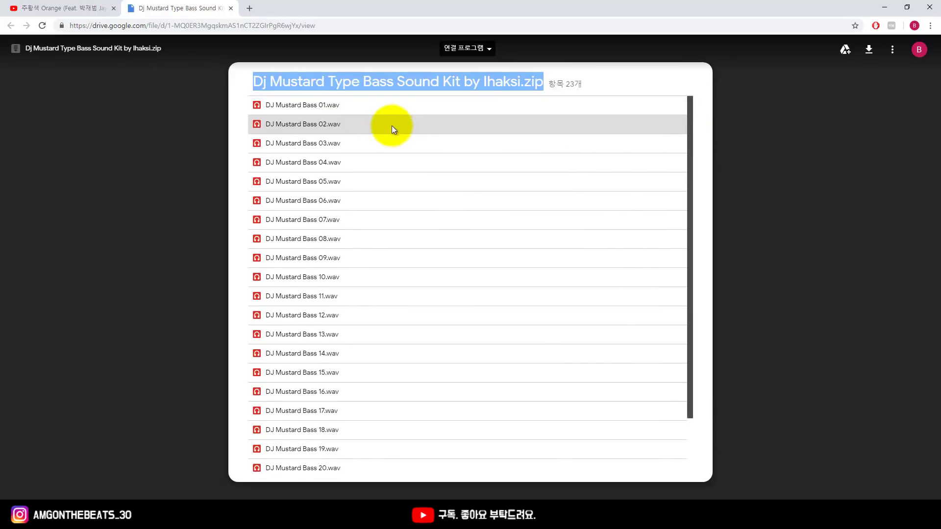
scroll(371, 215, down, 2)
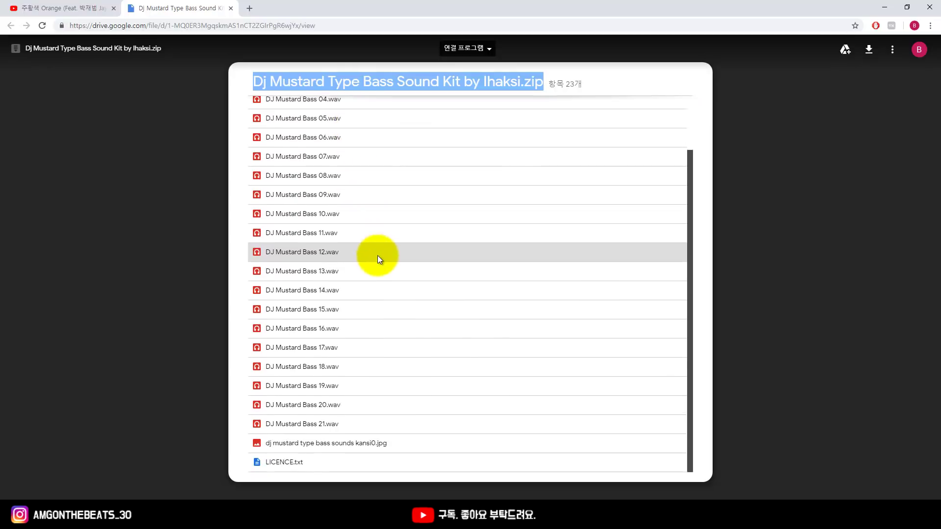
scroll(351, 382, up, 2)
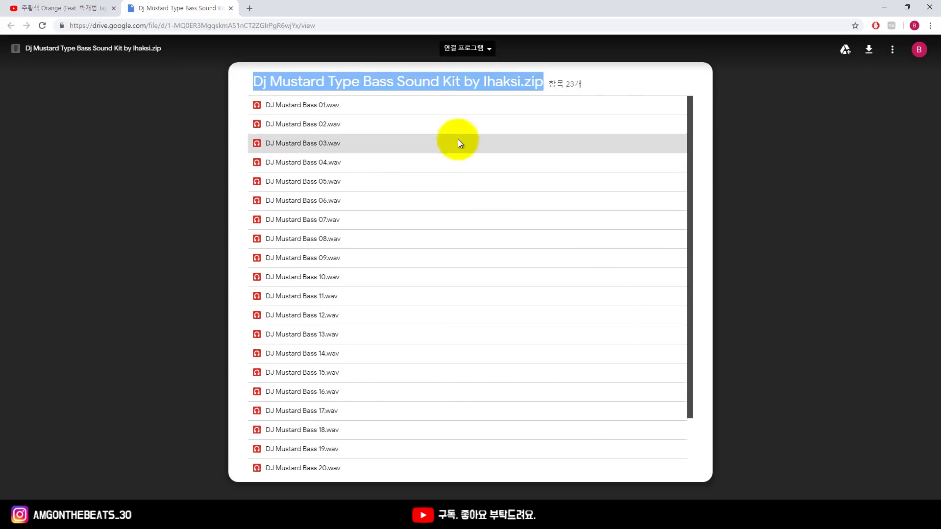
click(504, 83)
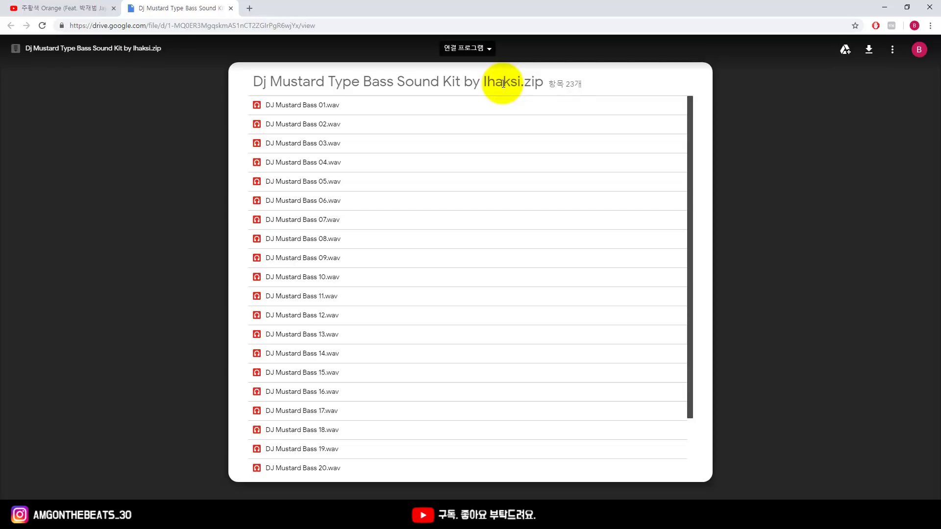
drag(253, 82, 321, 82)
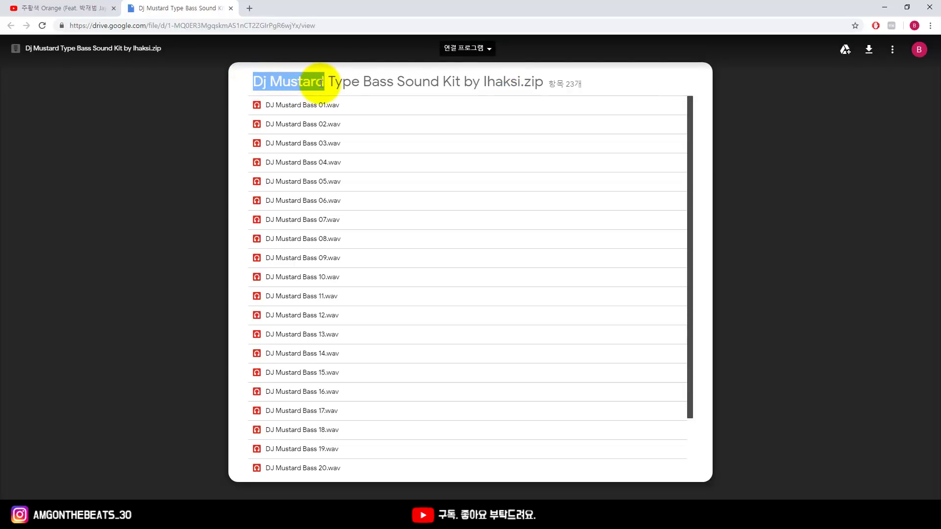
Check the 주황색 Orange video page, return to the sound kit archive and highlight its title up to "by".
click(88, 9)
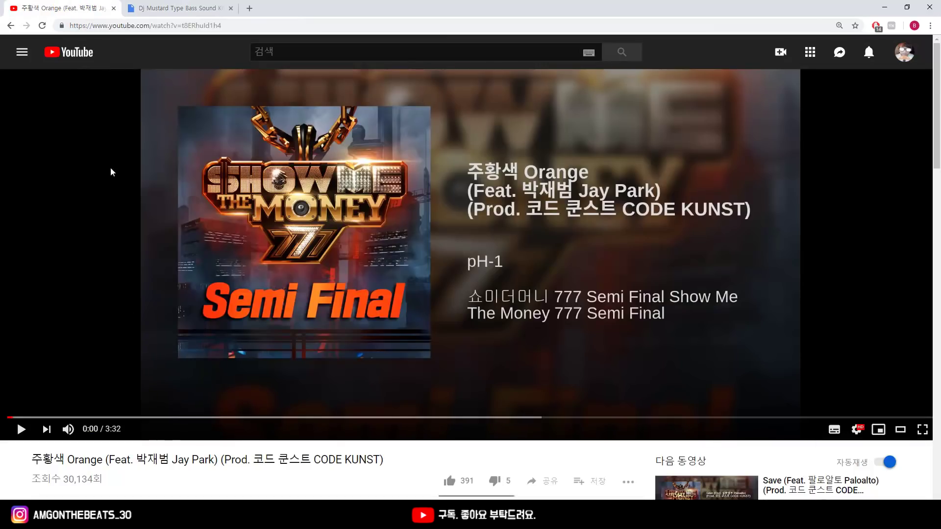
click(168, 11)
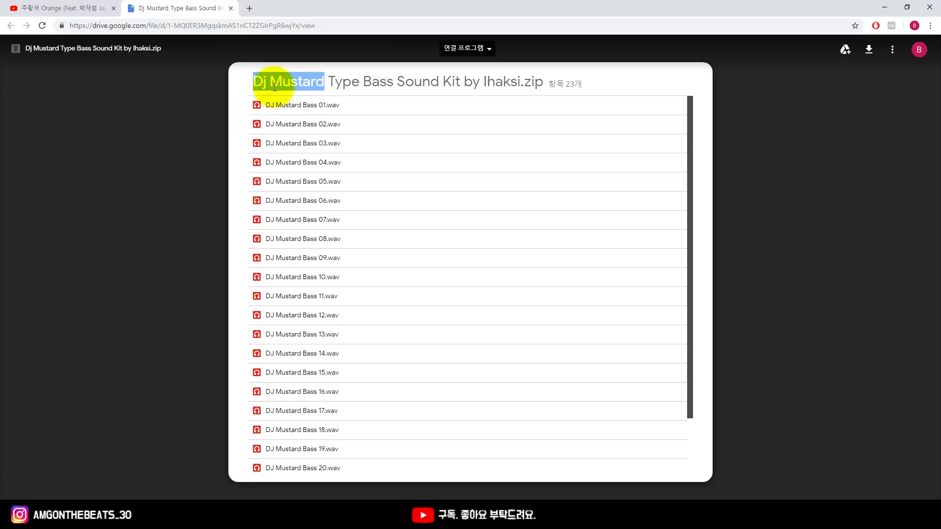
click(254, 81)
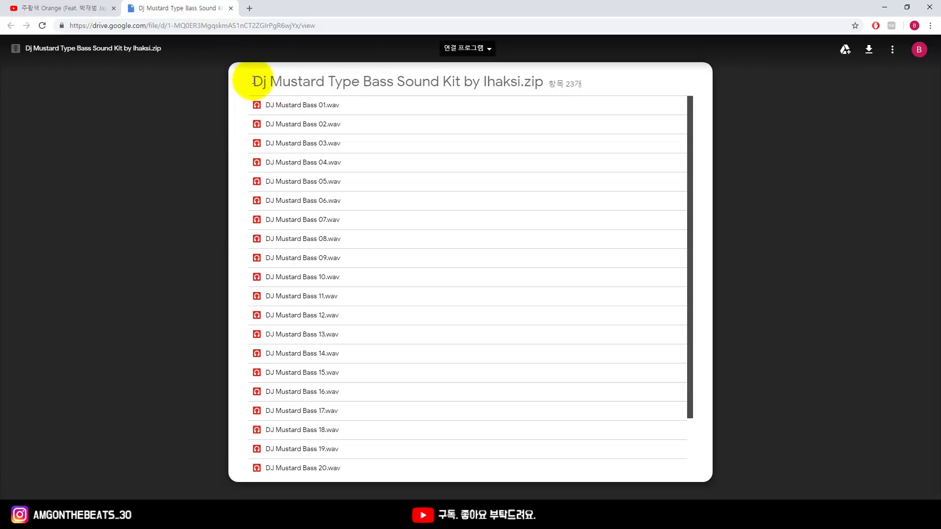
drag(254, 81, 318, 82)
click(306, 82)
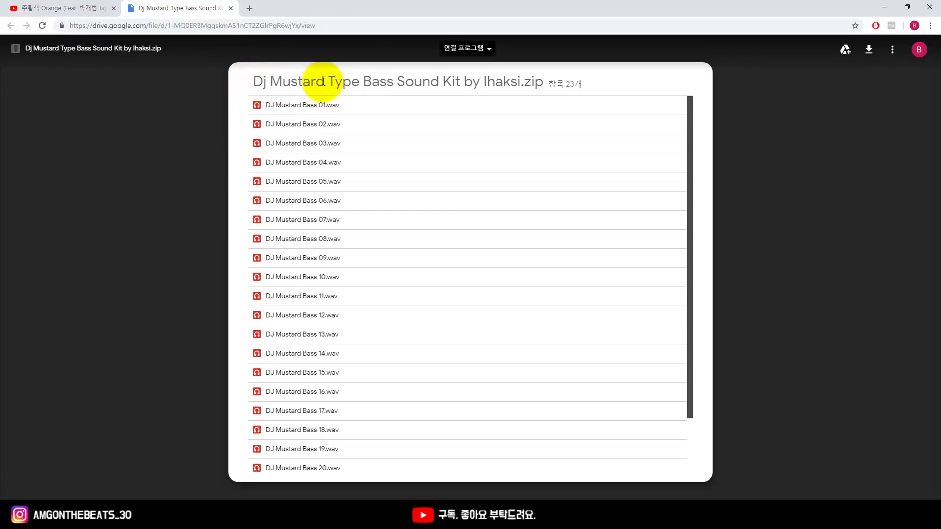
drag(253, 81, 475, 84)
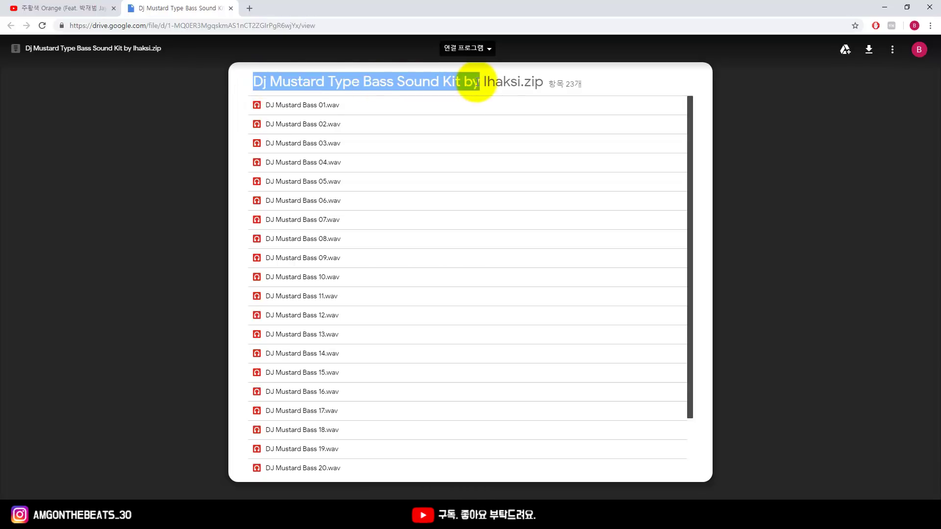
click(475, 84)
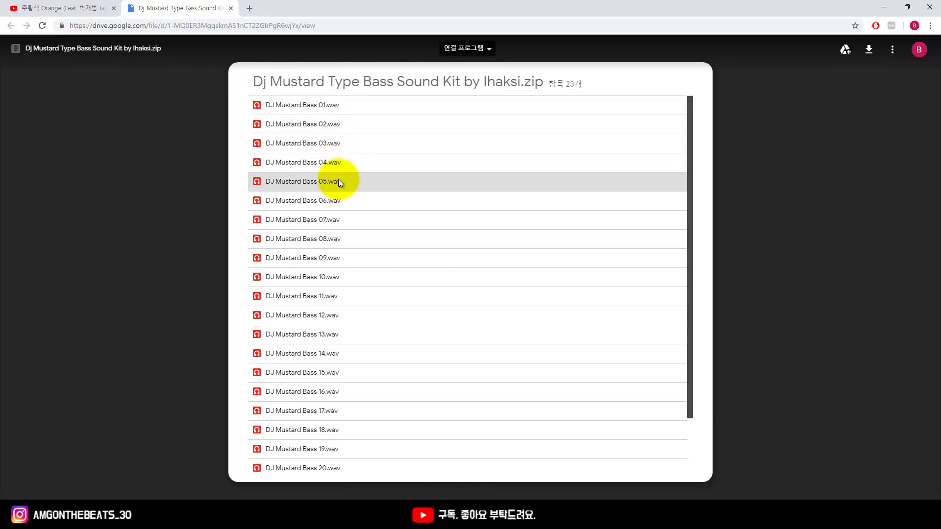
Annotate the sample list with a freehand red arrow, the letters "km" and a large circle, and clear the drawing.
key(ctrl+2)
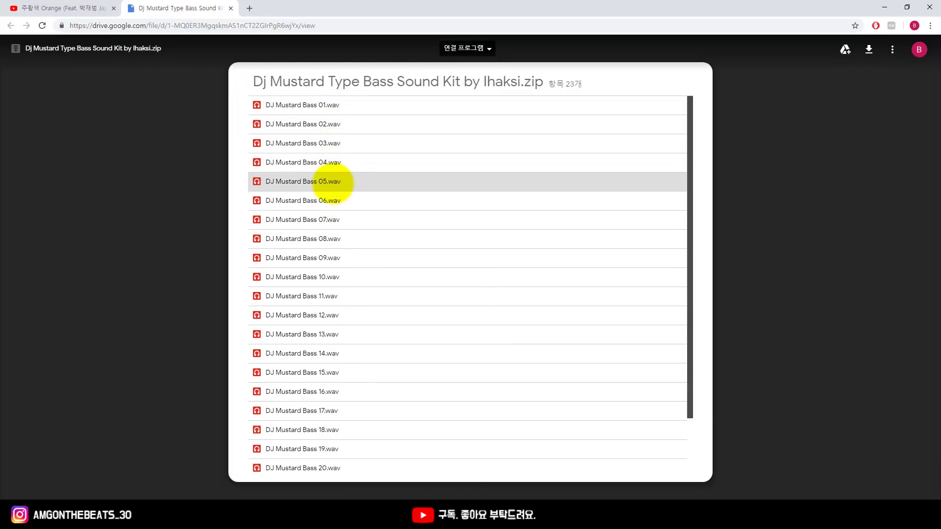
mouse_move(328, 185)
mouse_down()
mouse_move(406, 168)
mouse_move(395, 184)
mouse_up()
drag(432, 141, 429, 214)
mouse_move(442, 177)
mouse_down()
mouse_move(458, 204)
mouse_move(483, 213)
mouse_move(550, 188)
mouse_up()
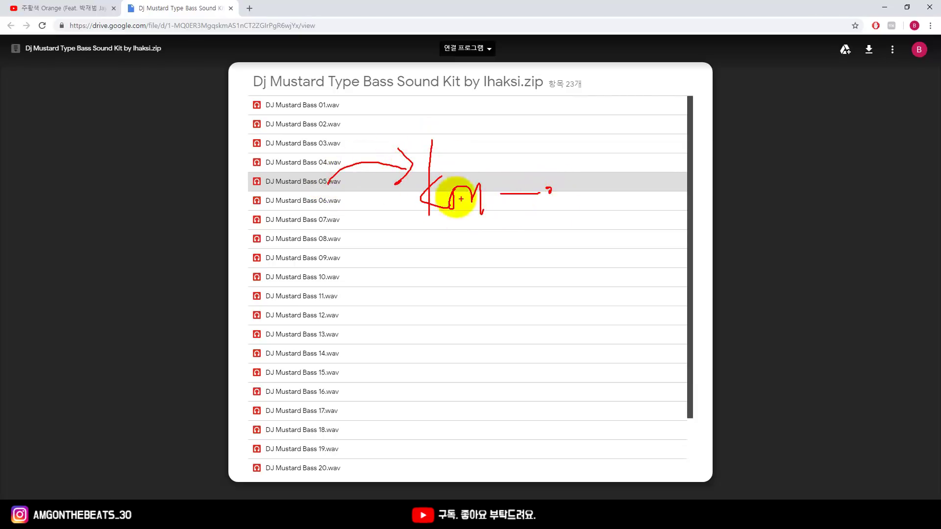
mouse_move(413, 70)
mouse_down()
mouse_move(318, 68)
mouse_move(253, 160)
mouse_move(252, 312)
mouse_move(330, 404)
mouse_move(536, 389)
mouse_move(573, 244)
mouse_move(512, 138)
mouse_move(469, 104)
mouse_move(385, 62)
mouse_up()
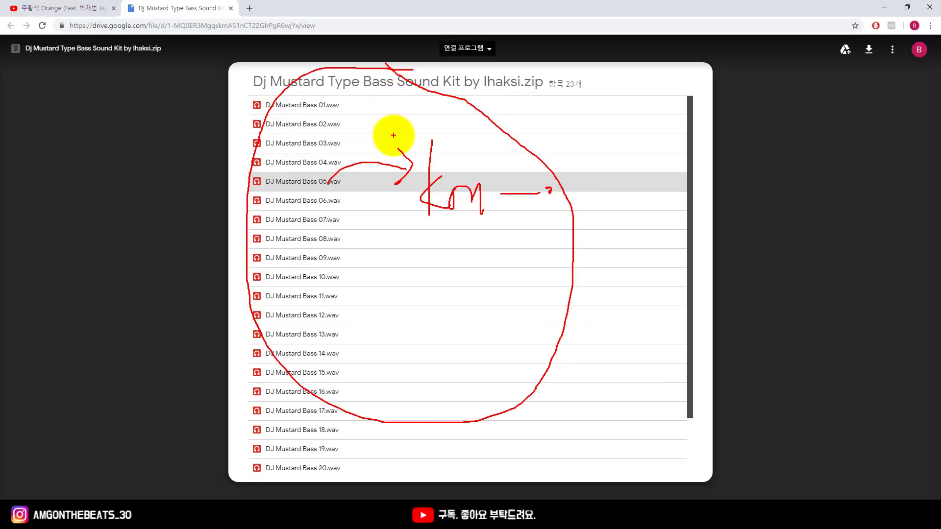
key(Escape)
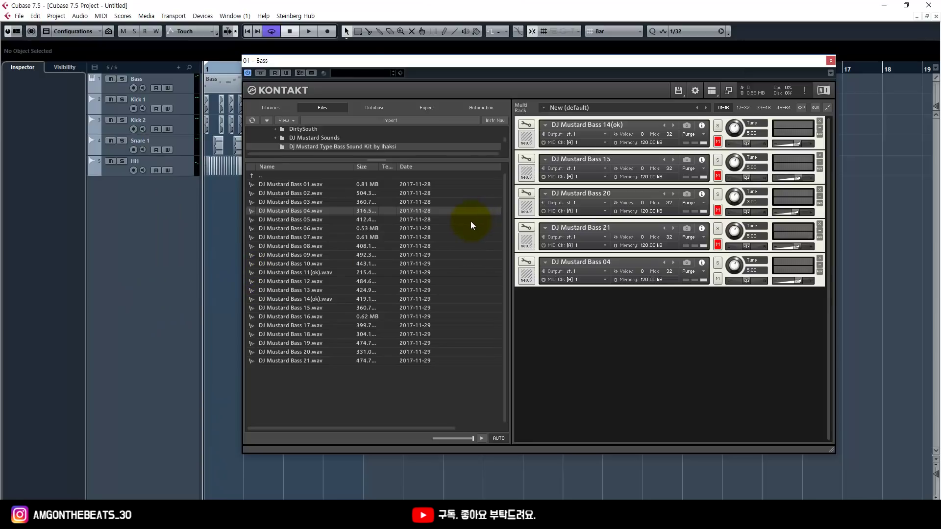
In Cubase, unmute DJ Mustard Bass 14(ok) and mute DJ Mustard Bass 04 in Kontakt, moving its window off the arrangement.
drag(346, 58, 508, 57)
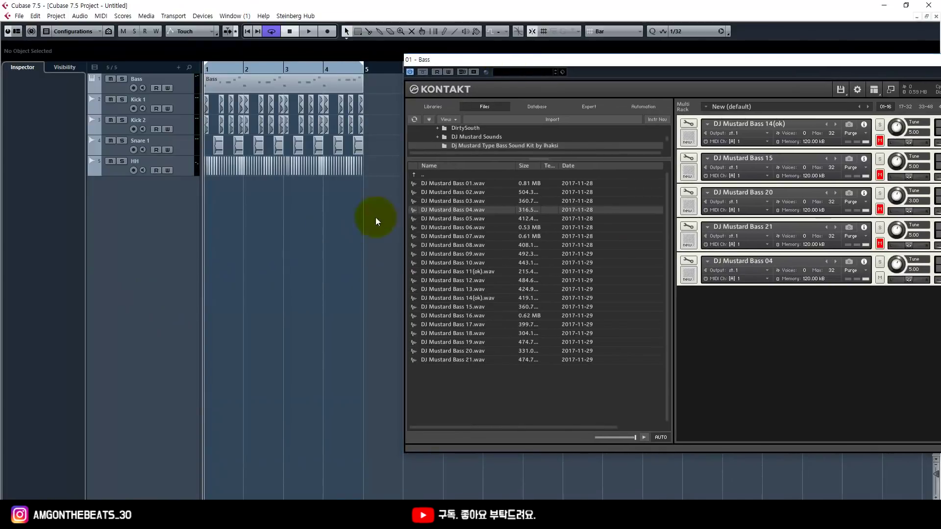
click(880, 140)
click(880, 277)
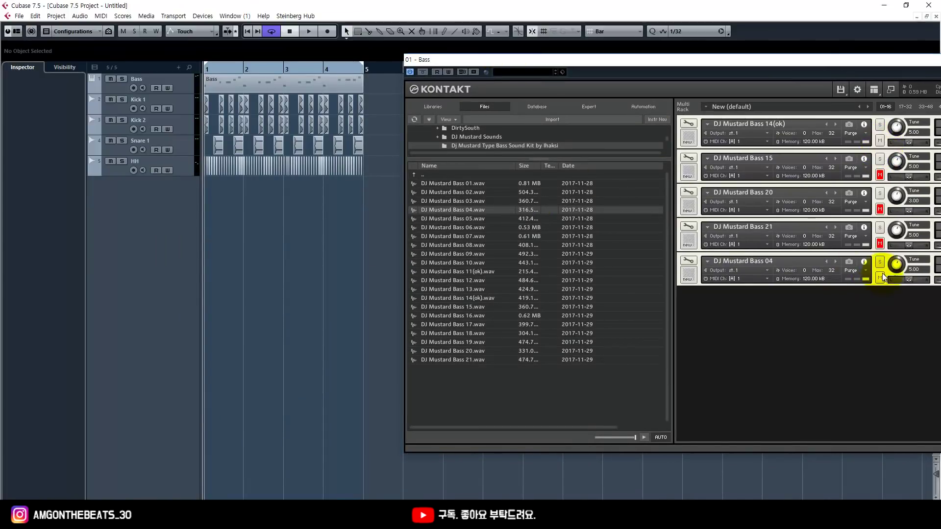
key(F2)
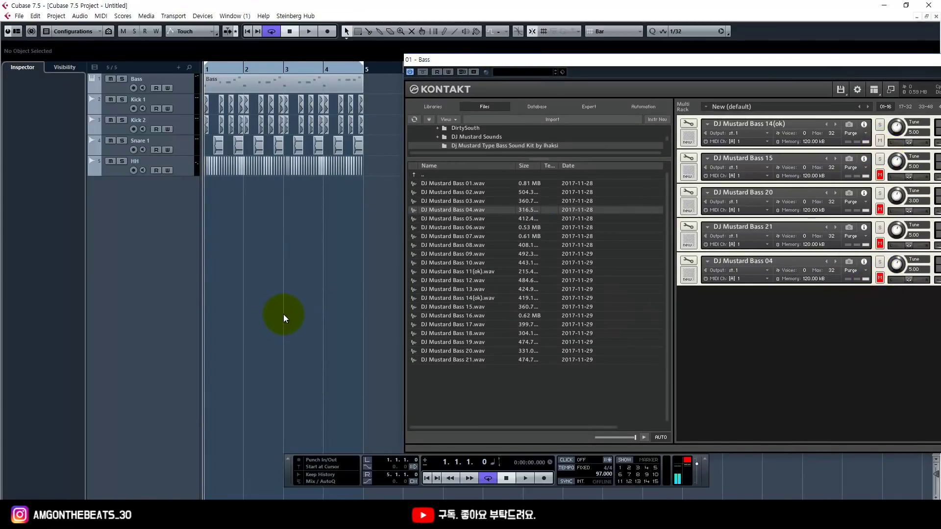
key(F2)
Play the project while increasing the height of all five tracks and moving the Kontakt window below them.
key(space)
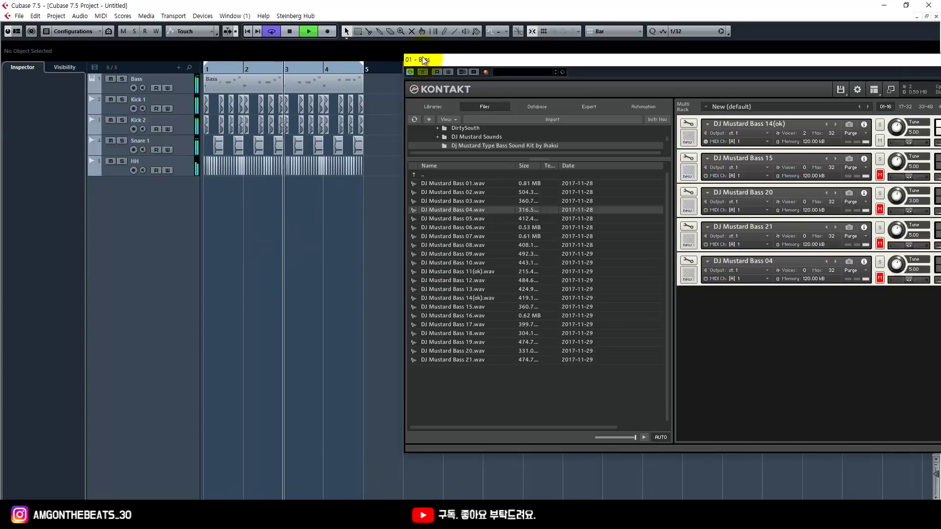
drag(426, 59, 405, 260)
key(h)
key(h)
key(h)
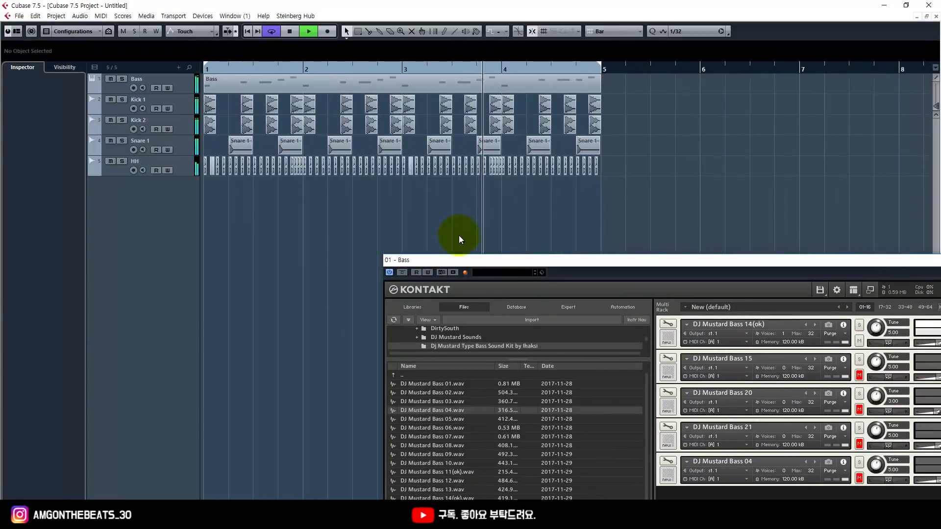
click(147, 166)
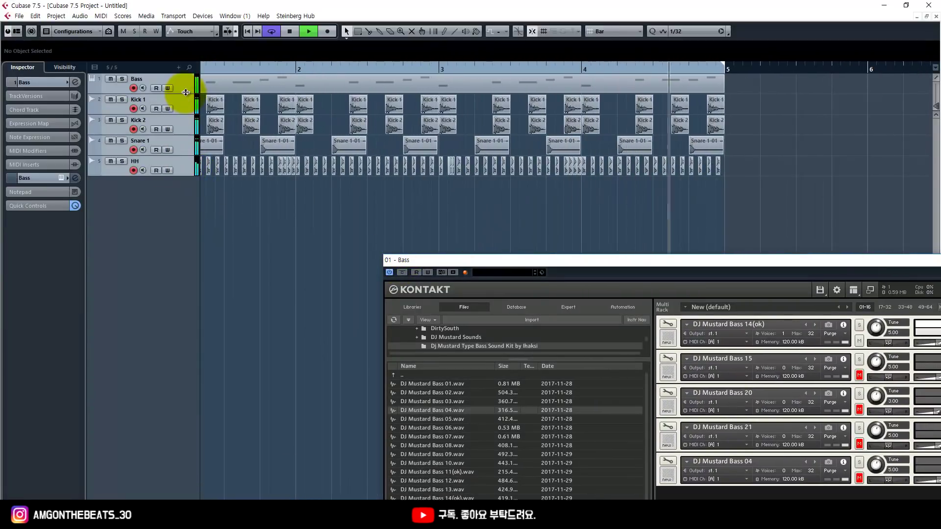
drag(179, 94, 184, 121)
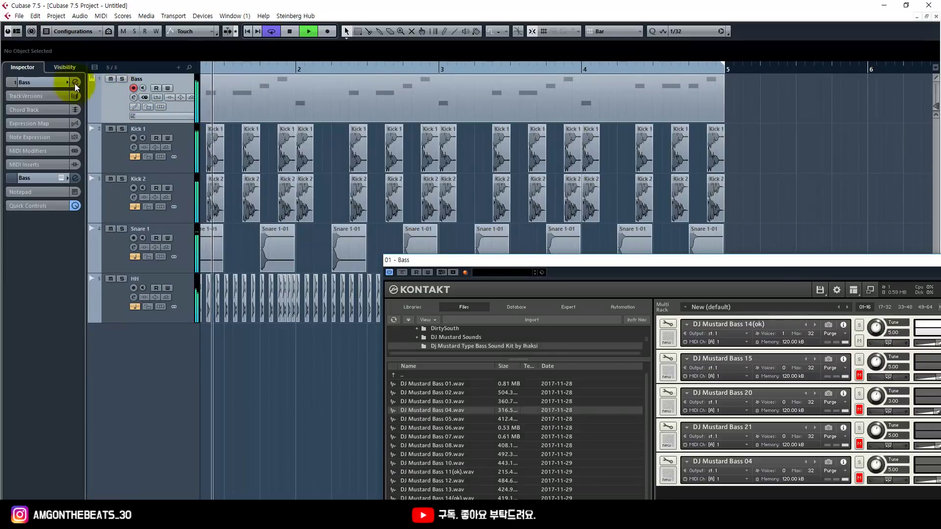
key(g)
key(g)
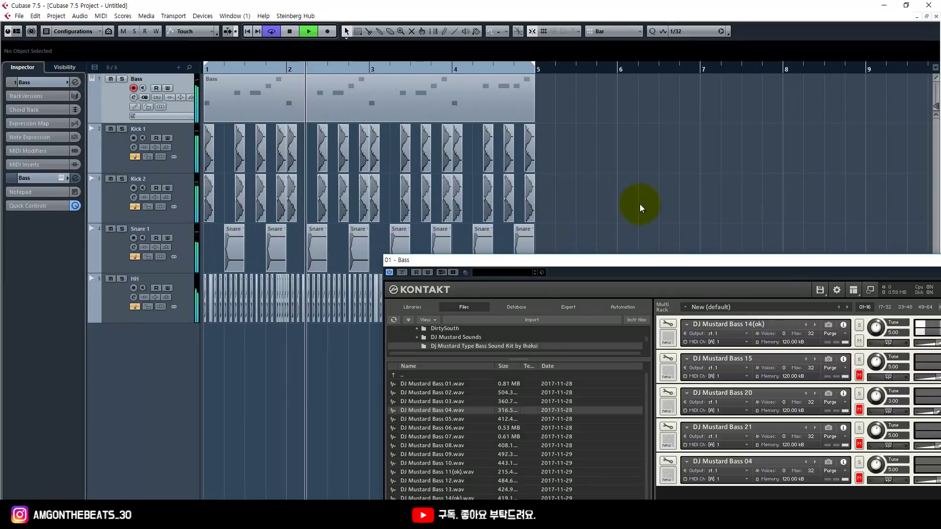
drag(466, 258, 353, 323)
right_click(677, 255)
click(676, 255)
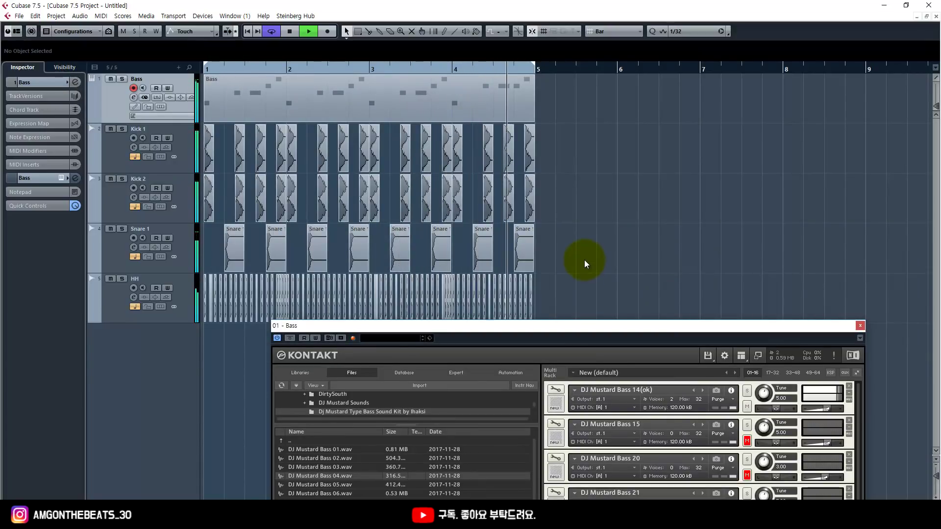
key(space)
Open the Bass part in the Key Editor and close the Kontakt window.
click(292, 105)
double_click(292, 105)
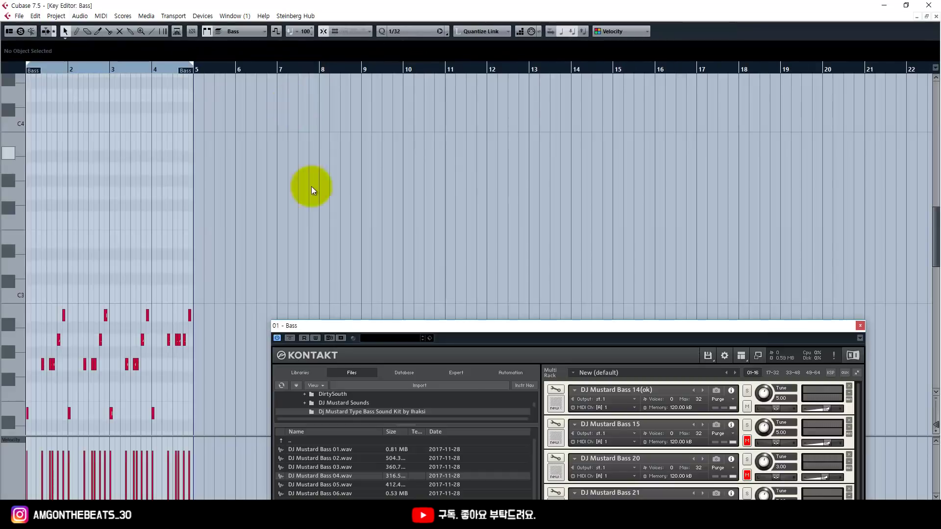
drag(326, 334, 296, 99)
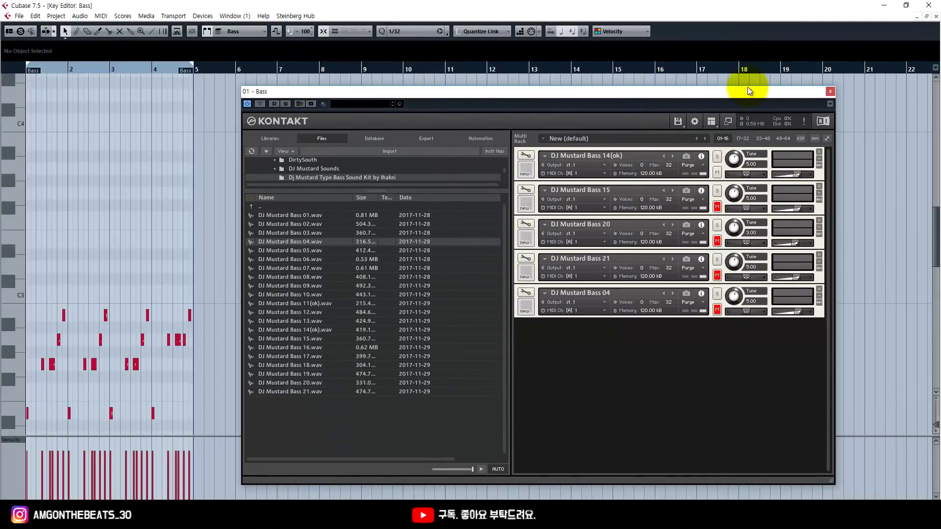
click(828, 92)
key(h)
key(h)
key(h)
key(h)
scroll(204, 250, down, 5)
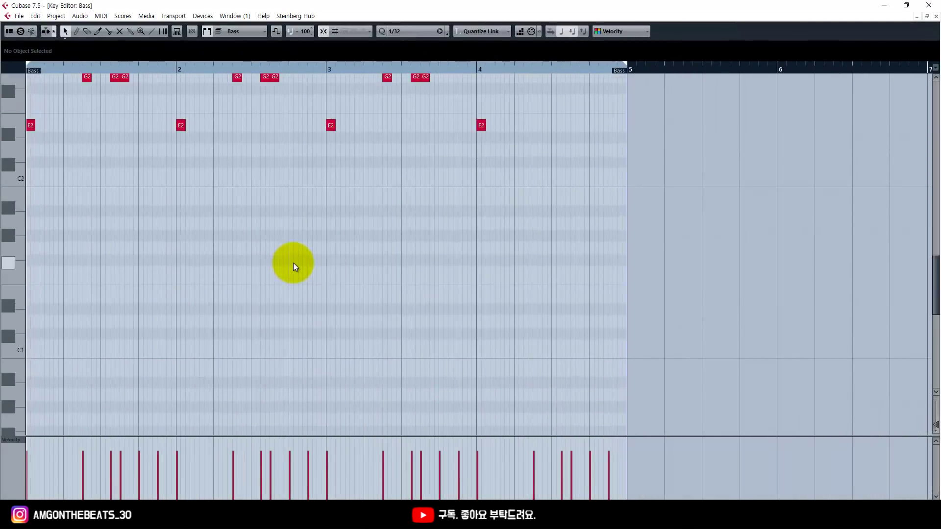
Examine the bass pattern by selecting the notes of bars 1 and 2 and the ending notes of bar 4.
drag(377, 318, 27, 162)
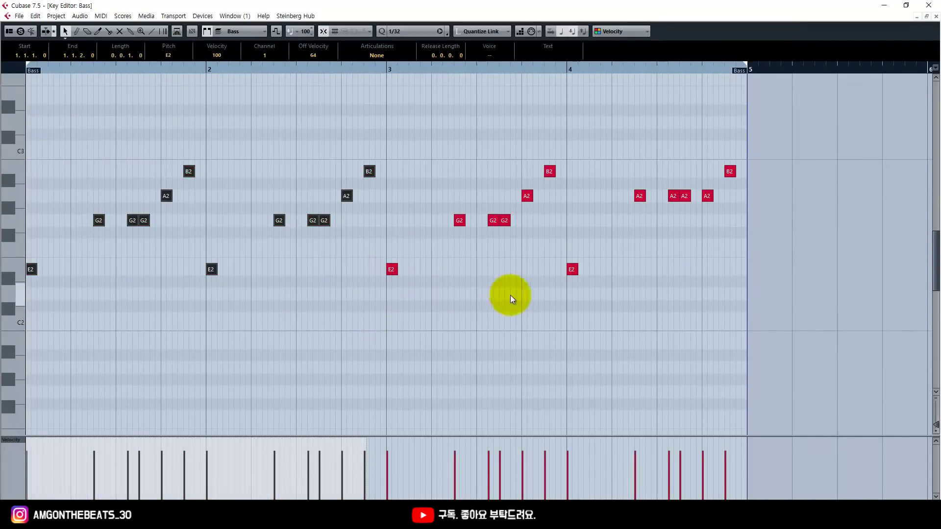
drag(741, 231, 642, 172)
click(618, 337)
key(h)
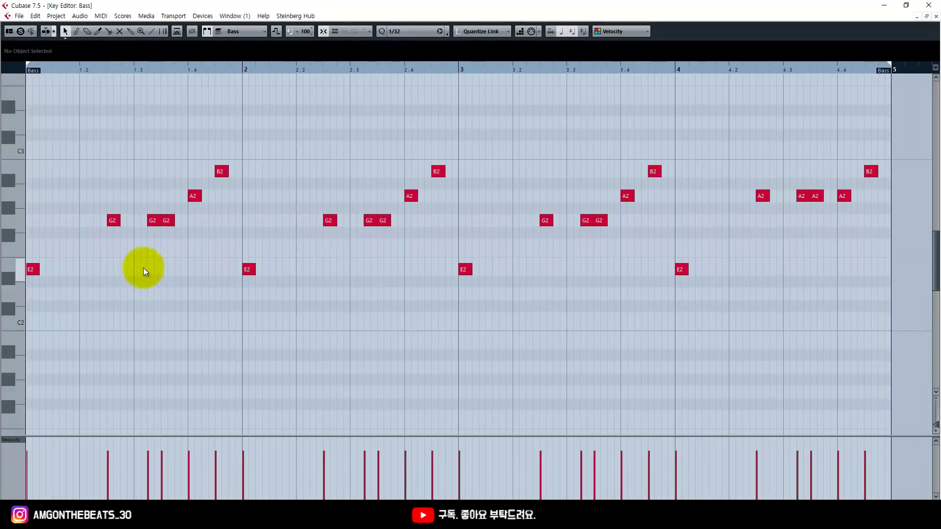
Select the notes of bar 1 in order, from E2 through G2 and A2 to B2.
drag(81, 293, 28, 235)
key(h)
drag(142, 280, 113, 193)
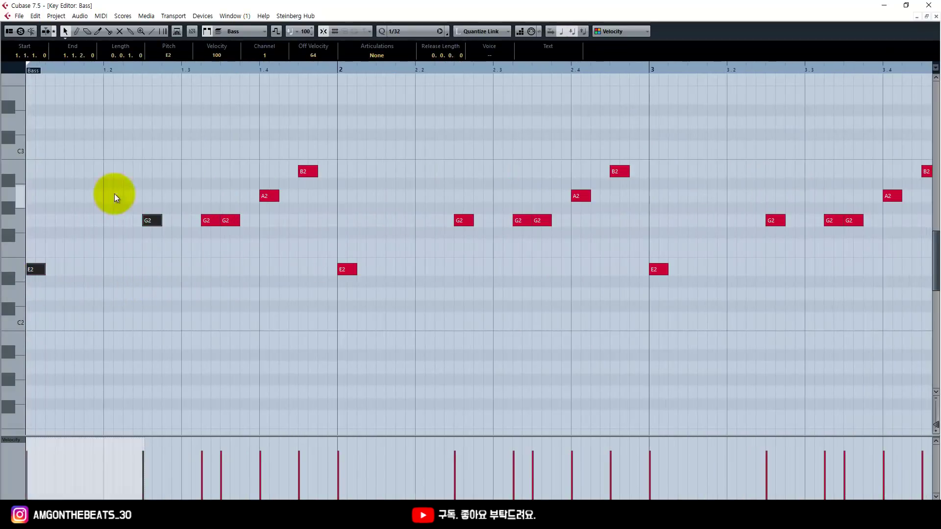
drag(239, 251, 201, 216)
drag(287, 216, 297, 155)
Play the bass line in the Key Editor through bar 3, with all four bars in view.
key(space)
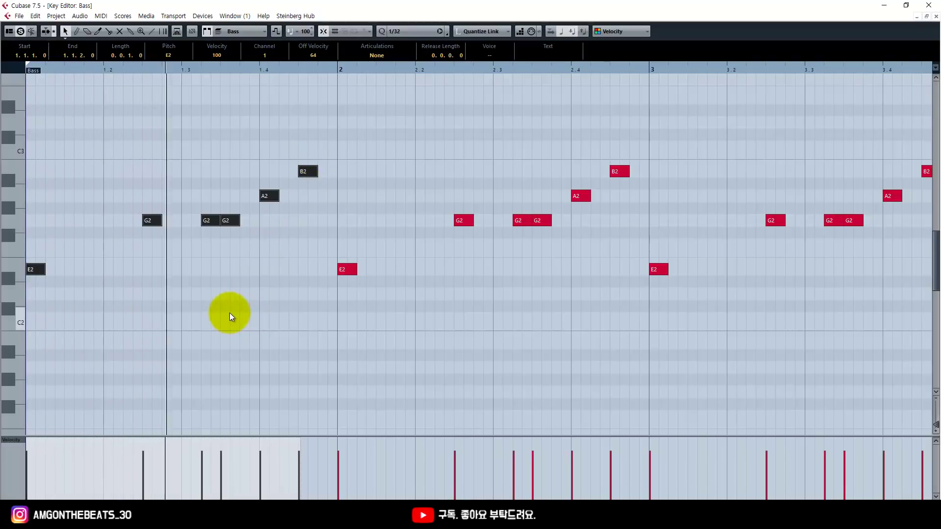
key(g)
key(g)
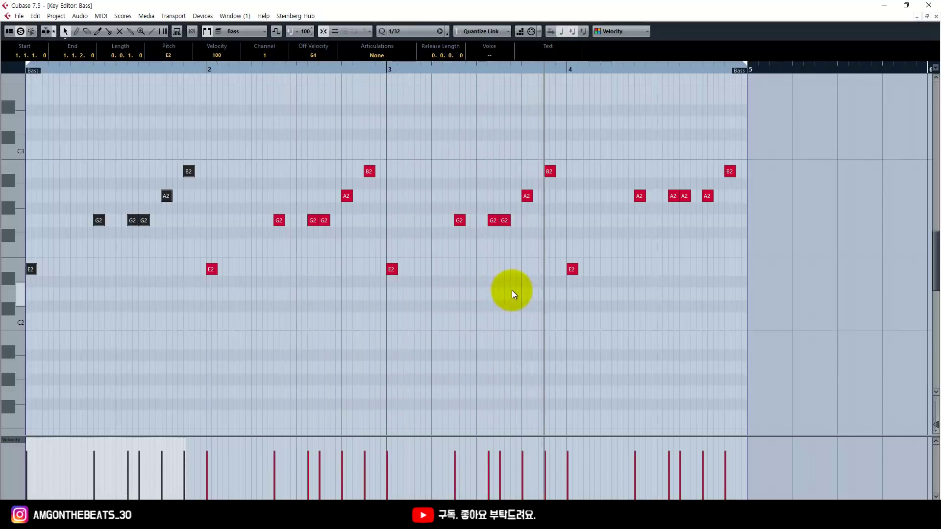
key(space)
Compare the repeated pattern by selecting the notes of bars 1 to 3 and the three G2 notes in bar 3.
drag(544, 292, 17, 130)
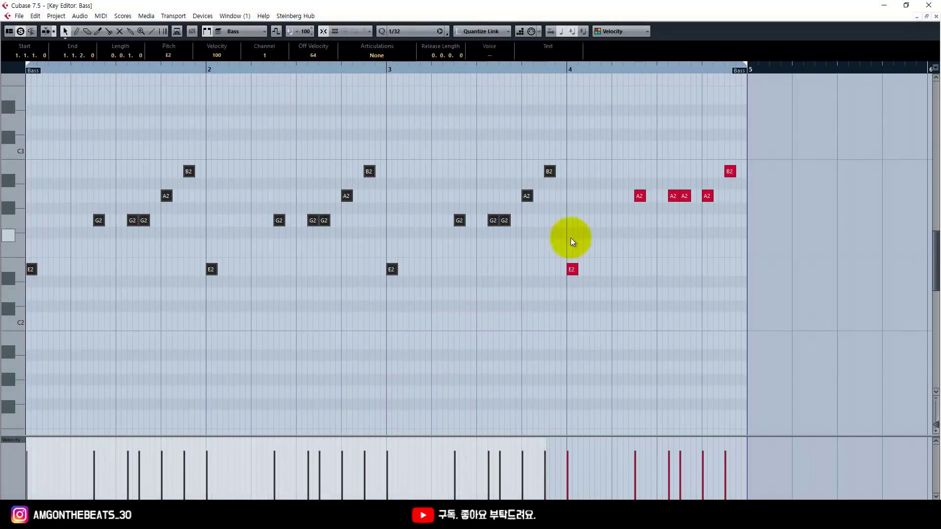
click(573, 235)
drag(544, 215, 459, 241)
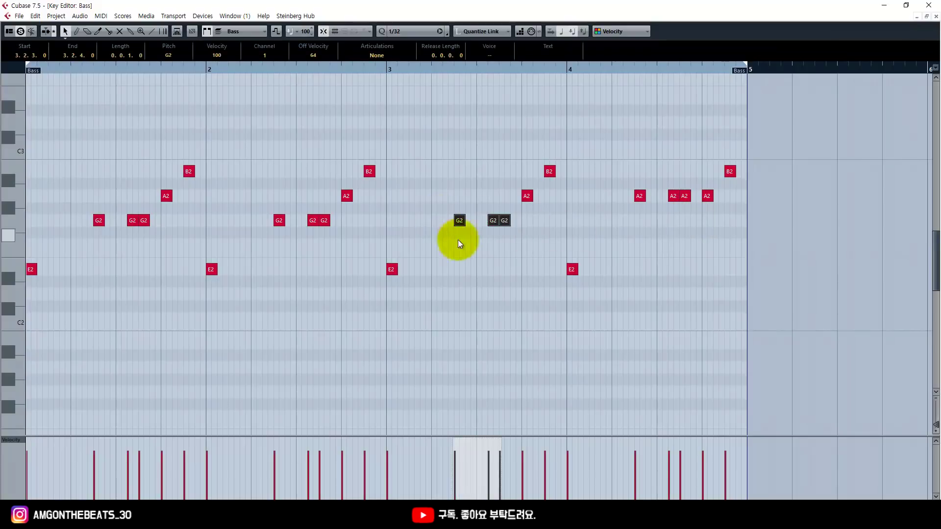
Try raising the three G2 notes in bar 3 to A2 against the notes of bar 4, and undo the pitch change.
key(Up)
key(Up)
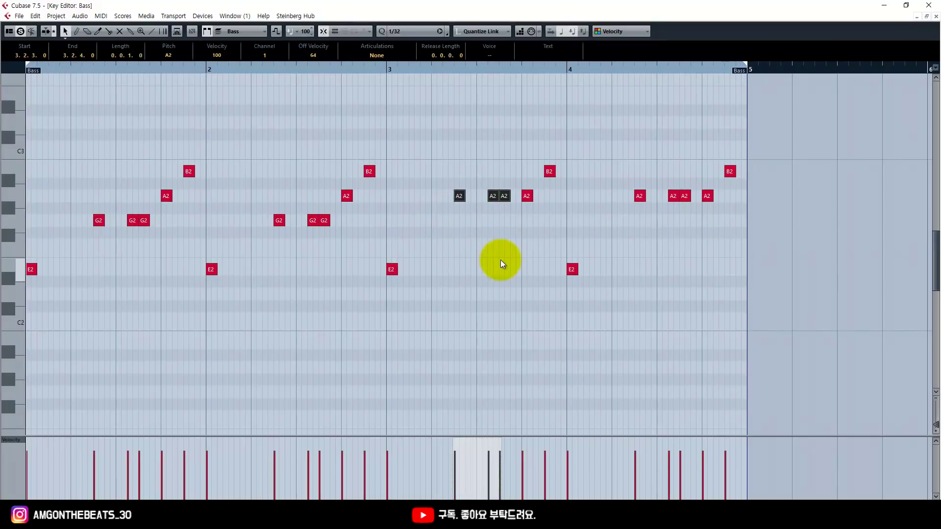
drag(575, 139, 734, 290)
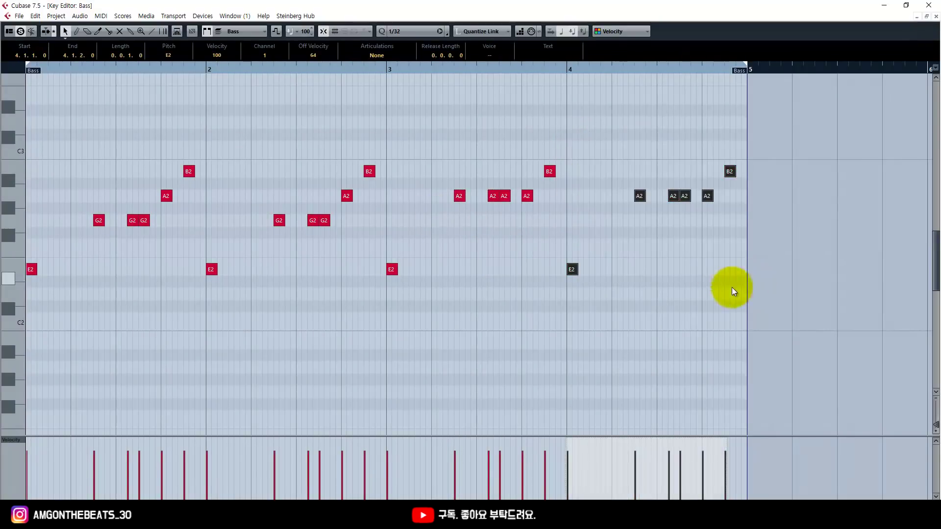
key(ctrl+z)
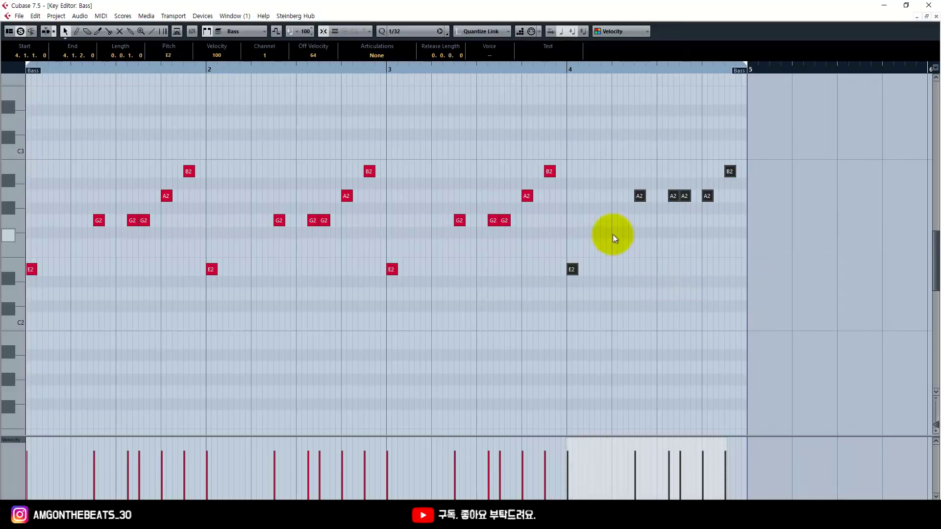
Play the bass line from bar 4, and again from bar 3 into bar 4, with no notes selected.
click(570, 70)
key(space)
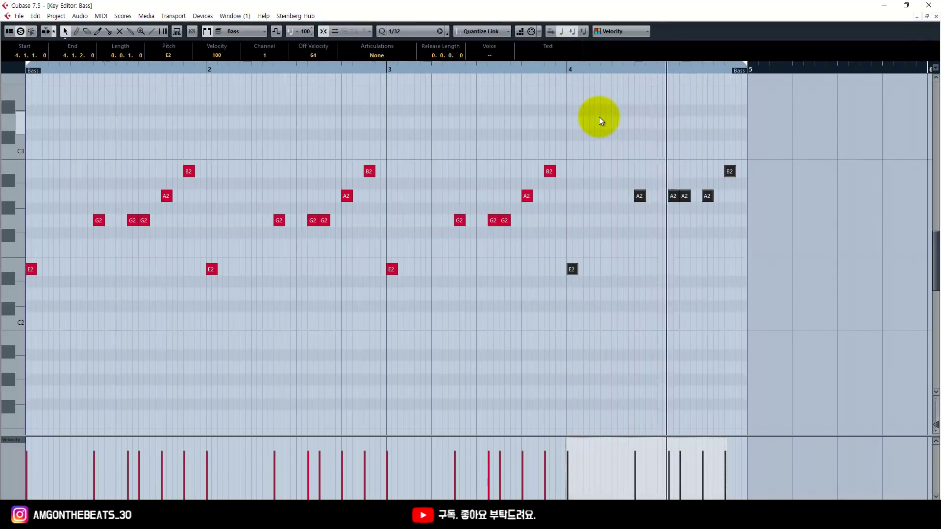
key(space)
click(386, 69)
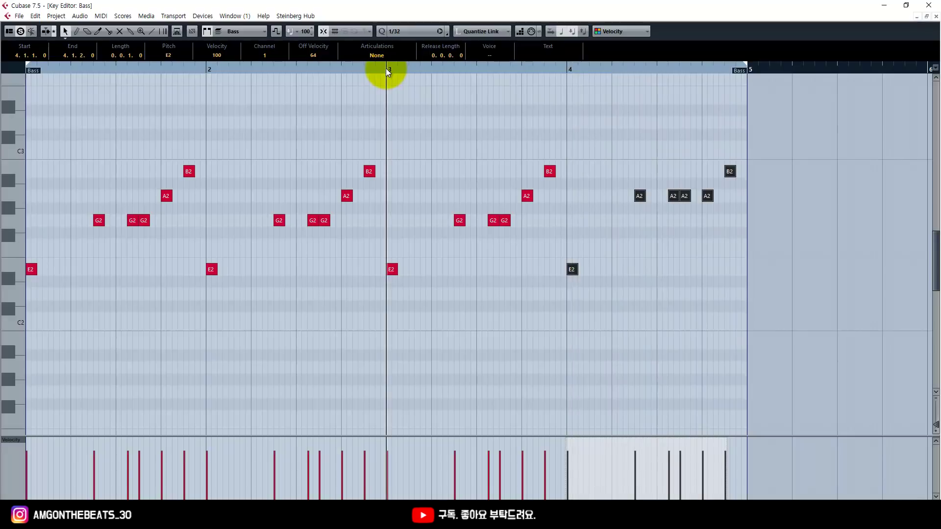
key(space)
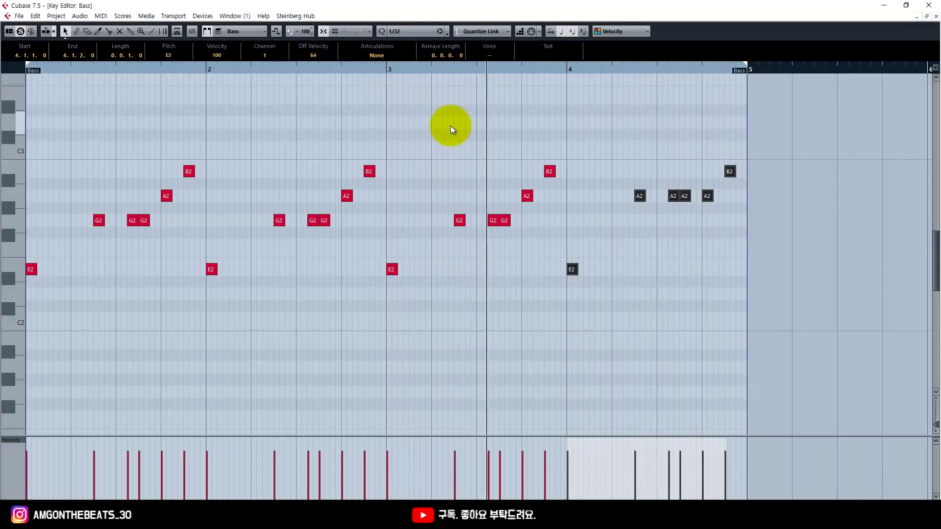
click(451, 126)
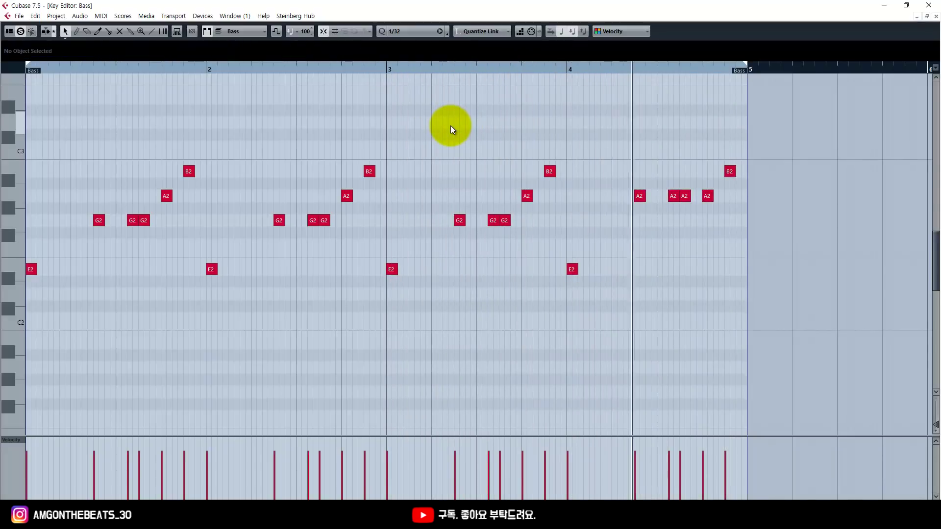
key(space)
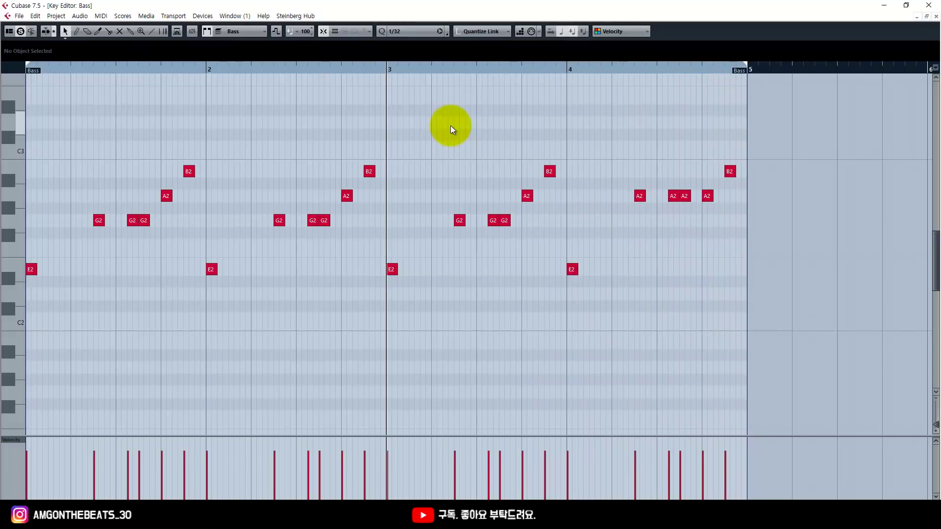
right_click(510, 132)
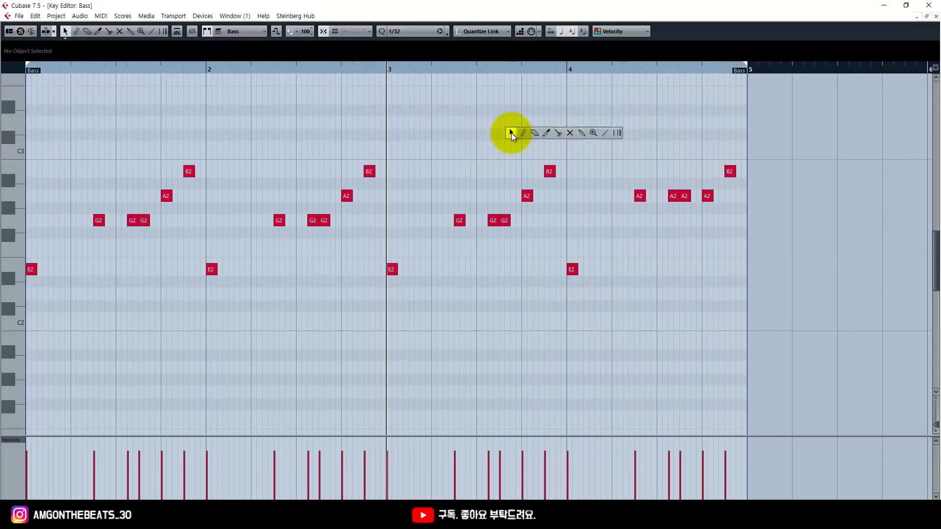
Return from the Key Editor to the project and open the Bass track's Kontakt instrument with an enlarged sample file list.
click(936, 16)
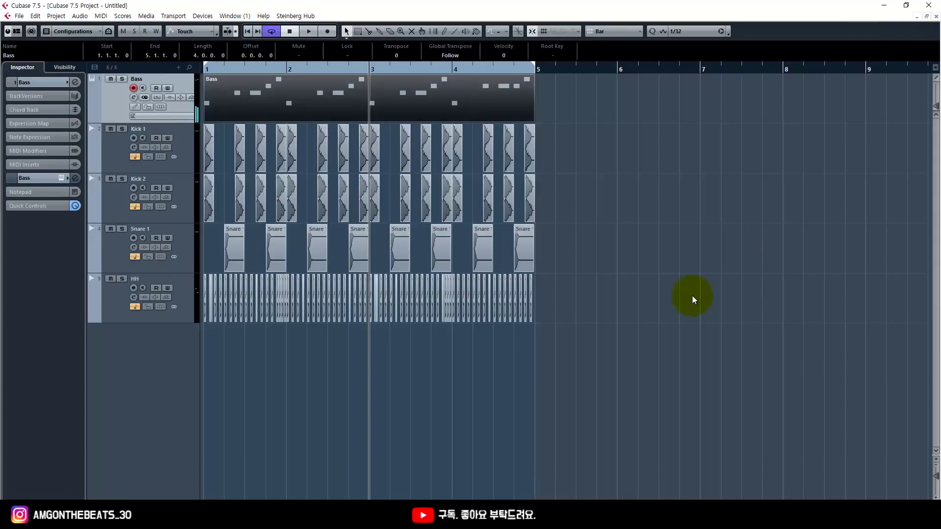
click(61, 179)
drag(525, 88, 525, 63)
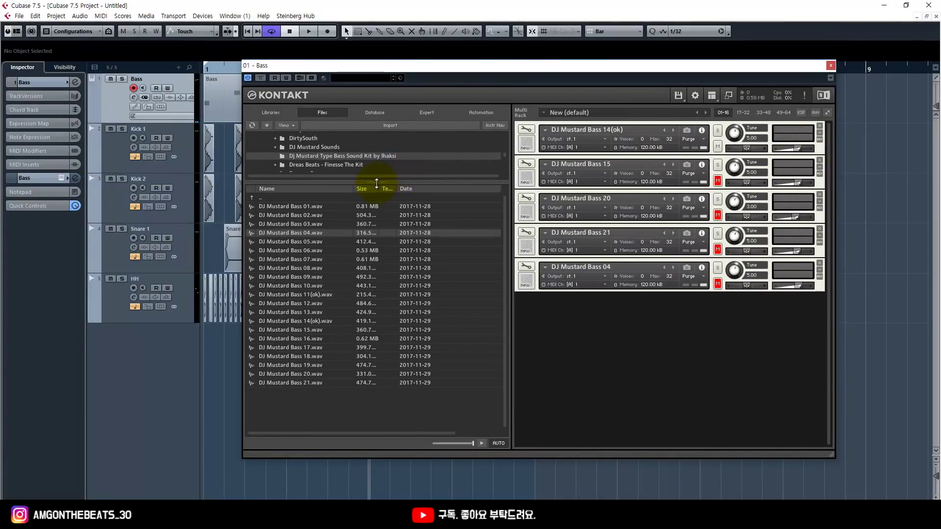
drag(377, 183, 378, 166)
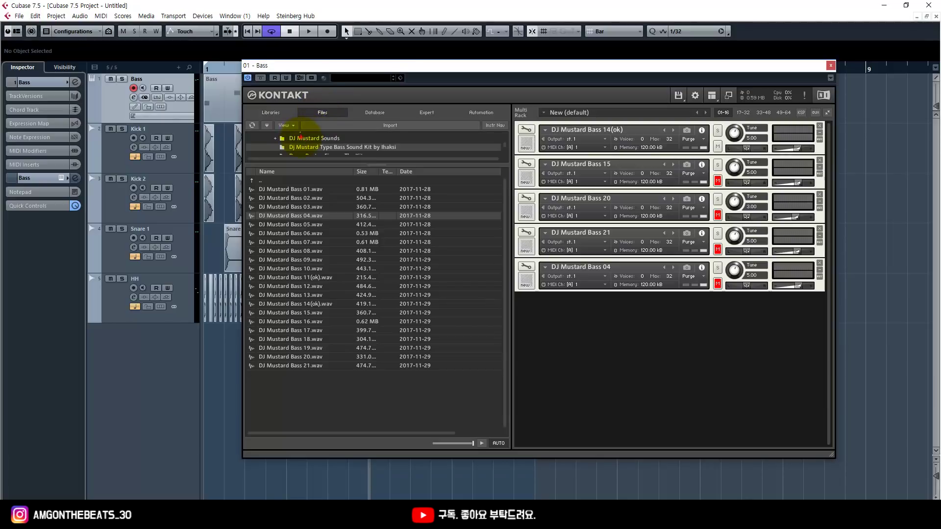
mouse_move(278, 154)
mouse_down()
mouse_move(388, 155)
mouse_move(408, 139)
mouse_up()
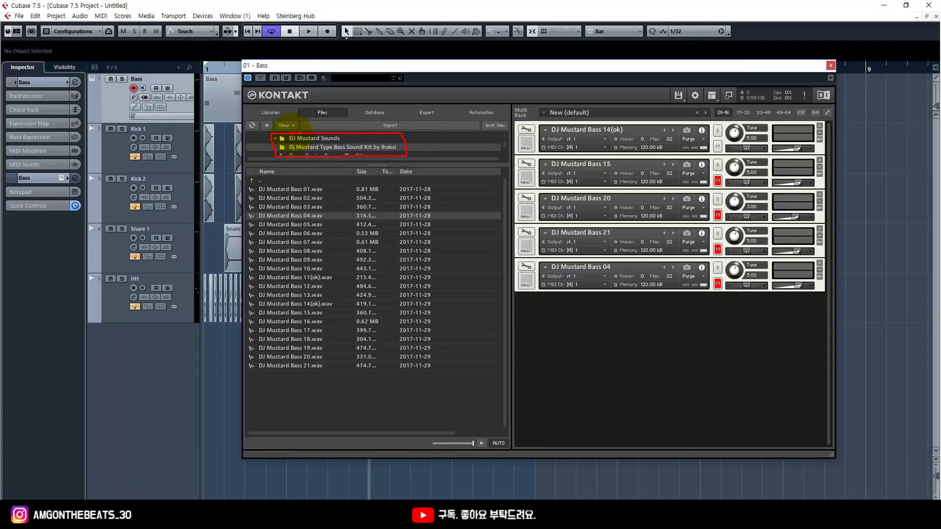
drag(287, 153, 316, 153)
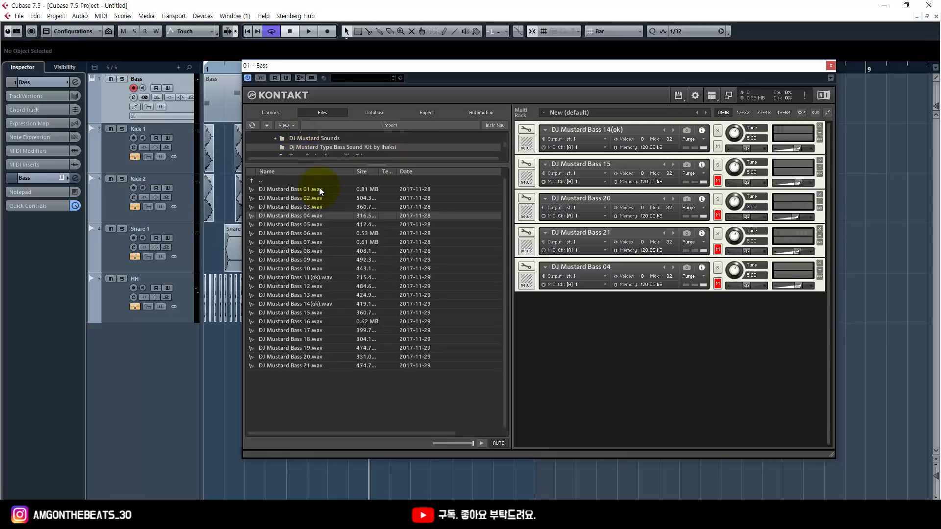
mouse_move(306, 180)
mouse_down()
mouse_move(252, 181)
mouse_move(236, 223)
mouse_move(231, 316)
mouse_move(245, 362)
mouse_move(333, 375)
mouse_up()
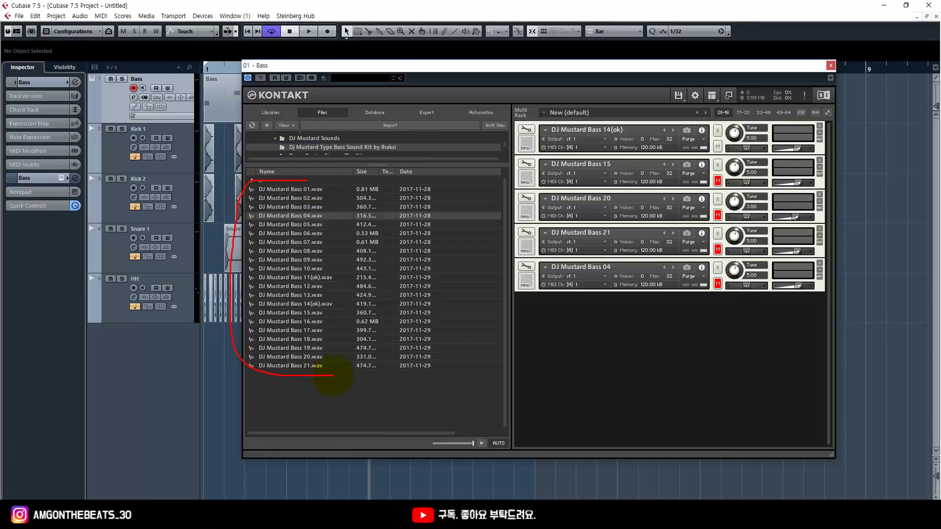
mouse_move(464, 318)
mouse_down()
mouse_move(466, 218)
mouse_move(405, 178)
mouse_move(304, 178)
mouse_up()
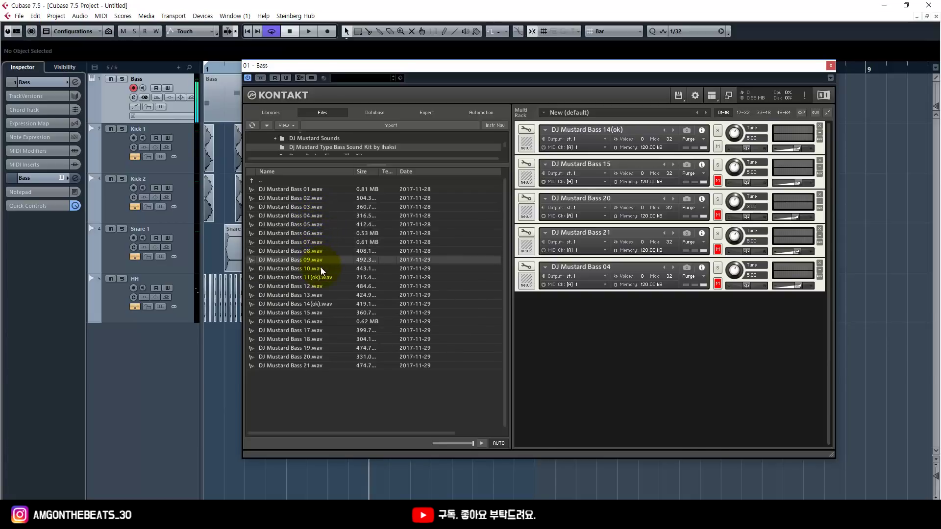
Audition the samples from DJ Mustard Bass 14(ok) through DJ Mustard Bass 21 one by one.
click(323, 304)
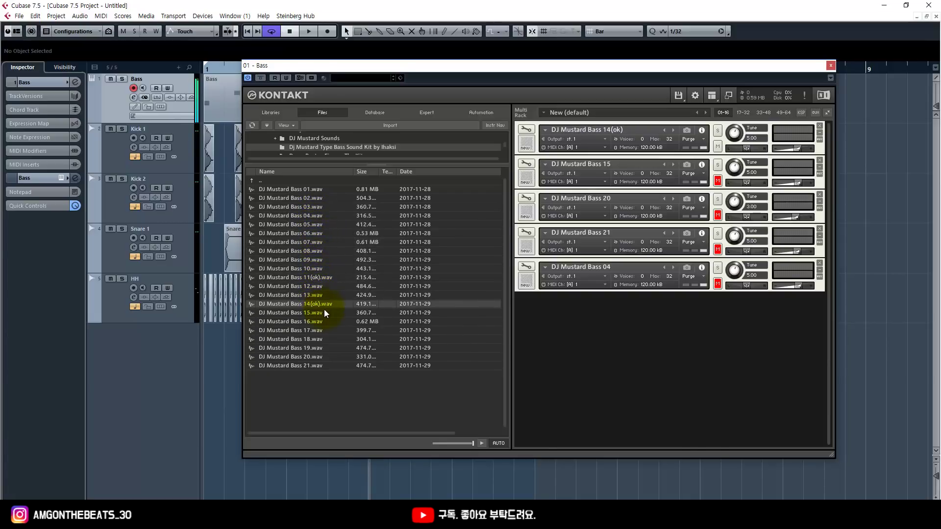
click(323, 313)
click(321, 322)
click(320, 330)
click(321, 339)
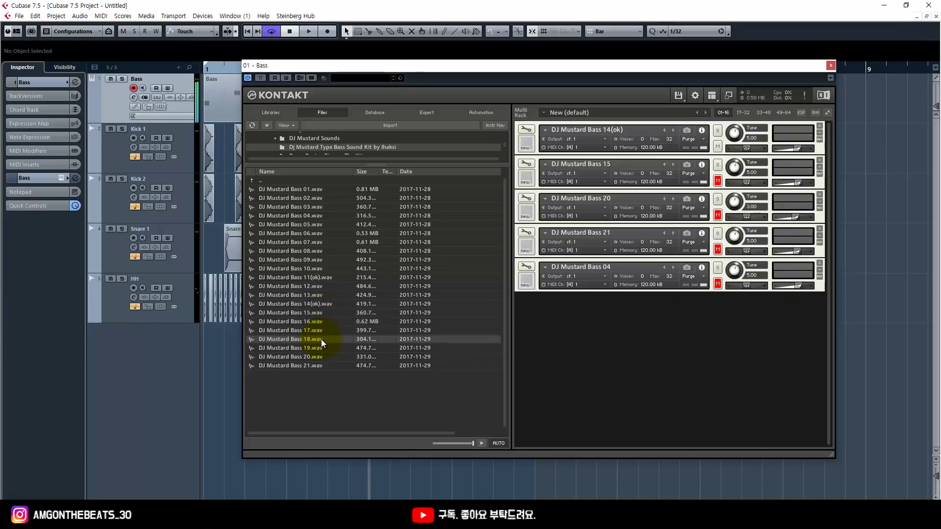
click(319, 348)
click(317, 357)
click(318, 366)
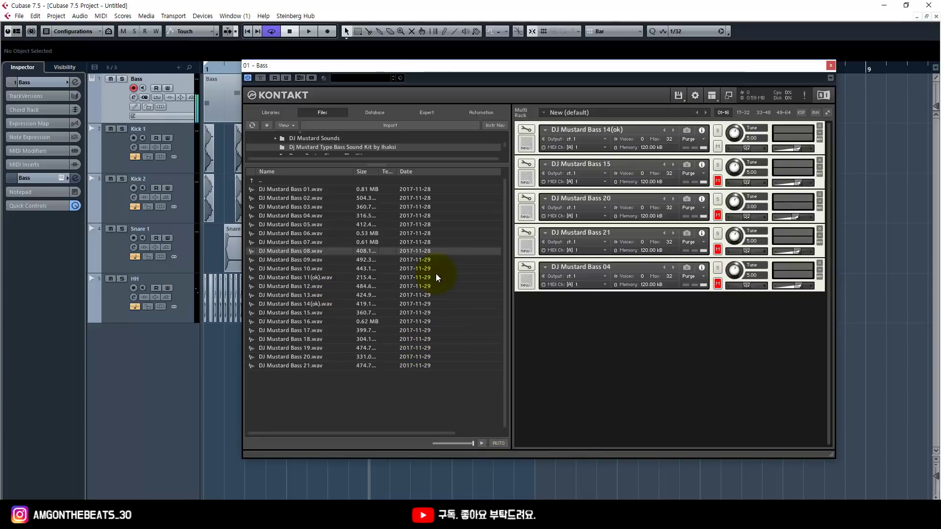
Remove the DJ Mustard Bass 15, 20, 21 and 04 instruments from the rack, keeping only DJ Mustard Bass 14(ok).
mouse_move(384, 238)
mouse_down()
mouse_move(344, 296)
mouse_move(380, 294)
mouse_move(357, 268)
mouse_move(574, 239)
mouse_move(532, 255)
mouse_up()
key(Escape)
click(820, 160)
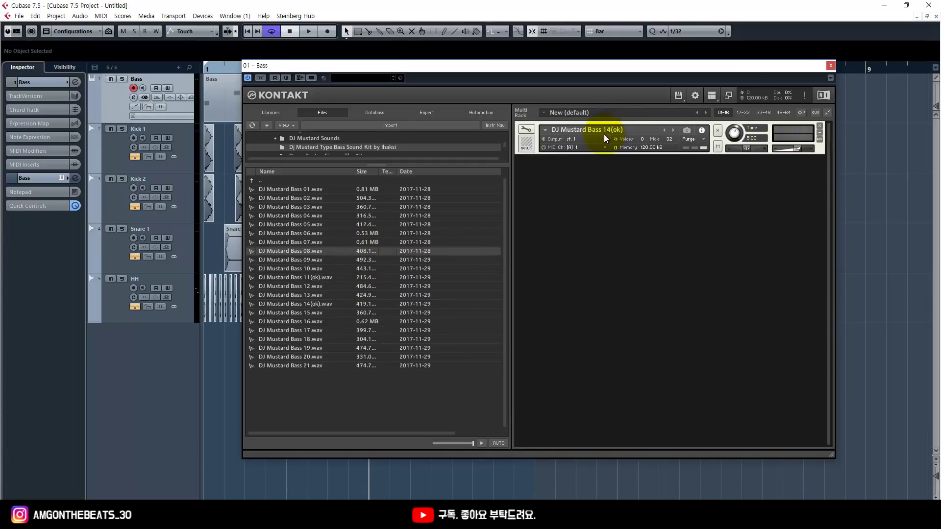
Audition the DJ Mustard Bass 14(ok) sample in the Kontakt browser to check its original pitch.
click(322, 303)
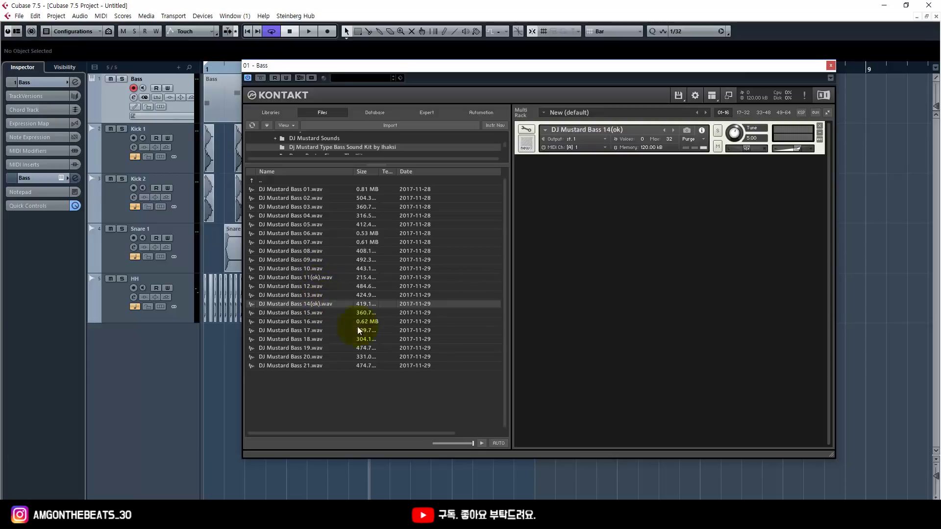
click(482, 444)
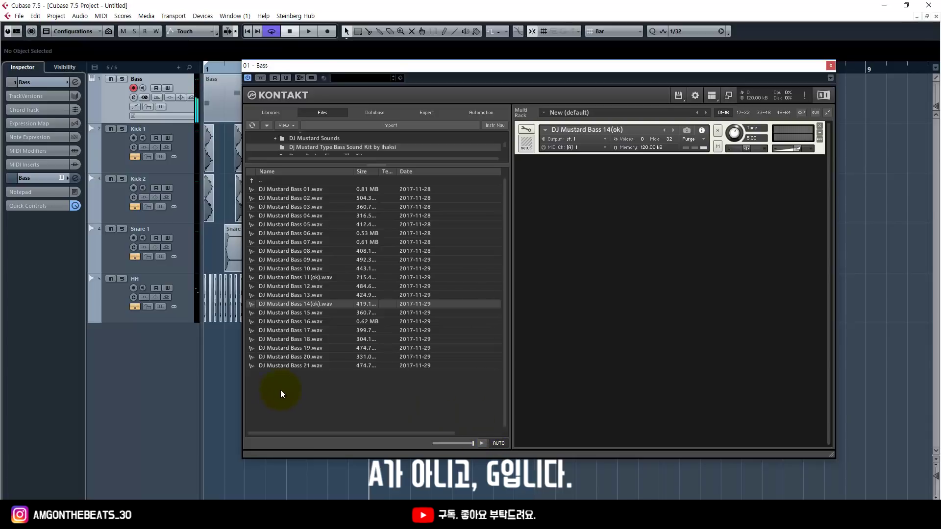
drag(314, 306, 363, 306)
mouse_move(390, 336)
mouse_down()
mouse_move(399, 294)
mouse_move(417, 339)
mouse_move(393, 319)
mouse_move(457, 313)
mouse_move(565, 213)
mouse_up()
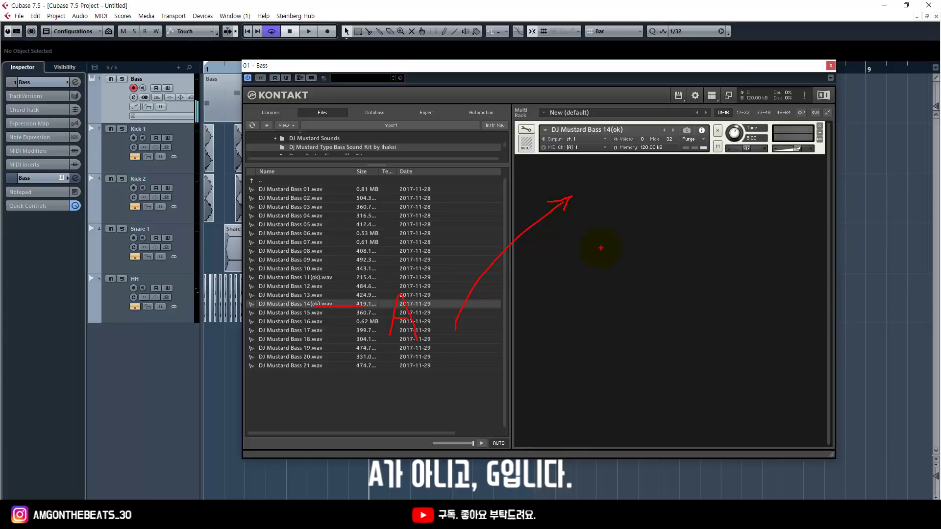
mouse_move(409, 234)
mouse_down()
mouse_move(373, 263)
mouse_move(411, 273)
mouse_up()
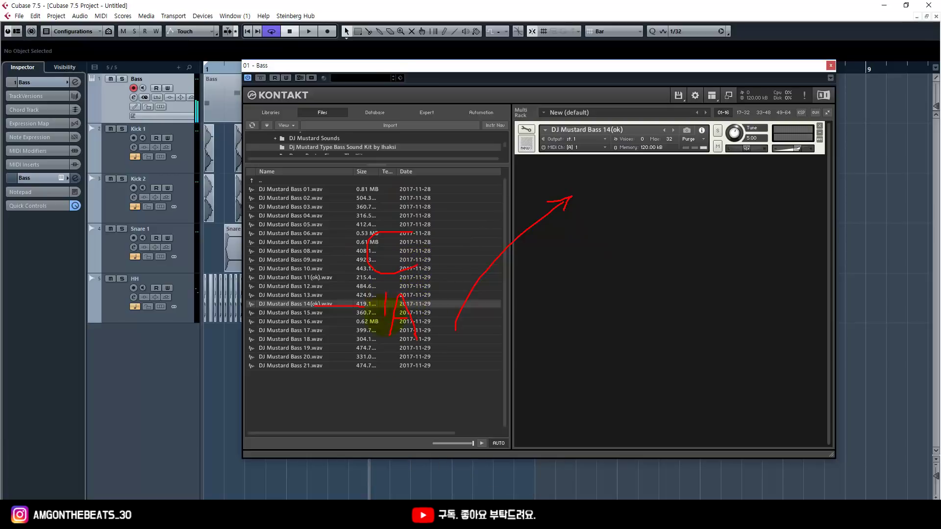
mouse_move(386, 339)
mouse_down()
mouse_move(425, 302)
mouse_move(392, 285)
mouse_up()
drag(444, 334, 519, 333)
drag(505, 322, 513, 352)
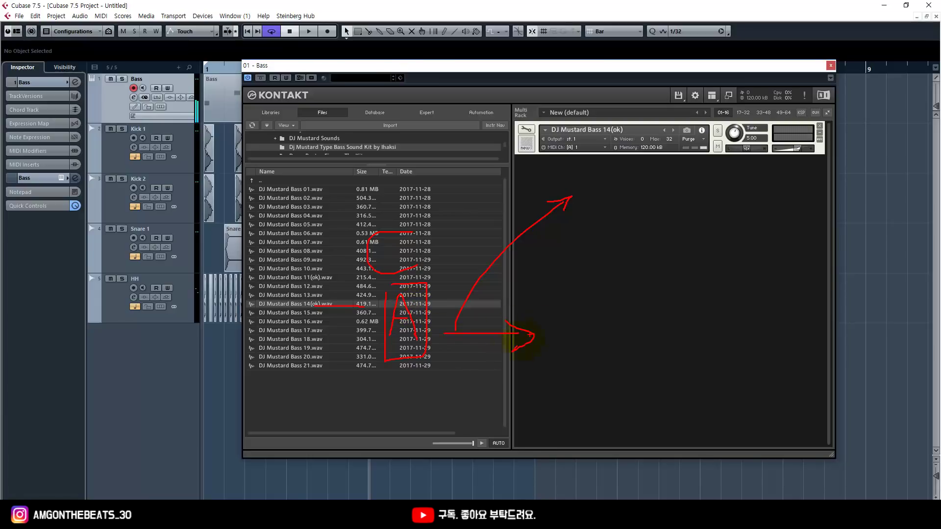
mouse_move(587, 305)
mouse_down()
mouse_move(596, 352)
mouse_move(604, 349)
mouse_up()
mouse_move(470, 386)
mouse_down()
mouse_move(502, 388)
mouse_move(487, 407)
mouse_up()
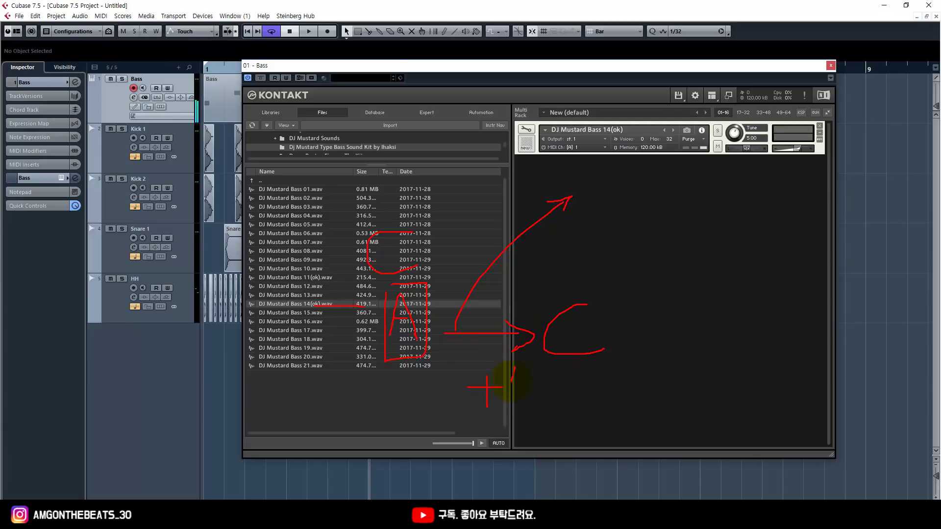
mouse_move(513, 366)
mouse_down()
mouse_move(523, 407)
mouse_move(528, 386)
mouse_up()
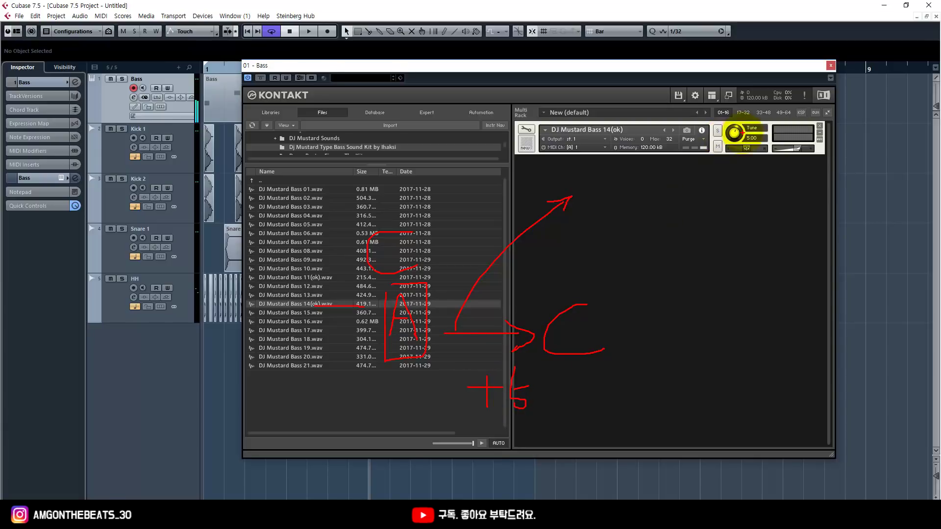
mouse_move(765, 142)
mouse_down()
mouse_move(729, 151)
mouse_move(743, 118)
mouse_move(767, 135)
mouse_move(729, 150)
mouse_up()
key(Escape)
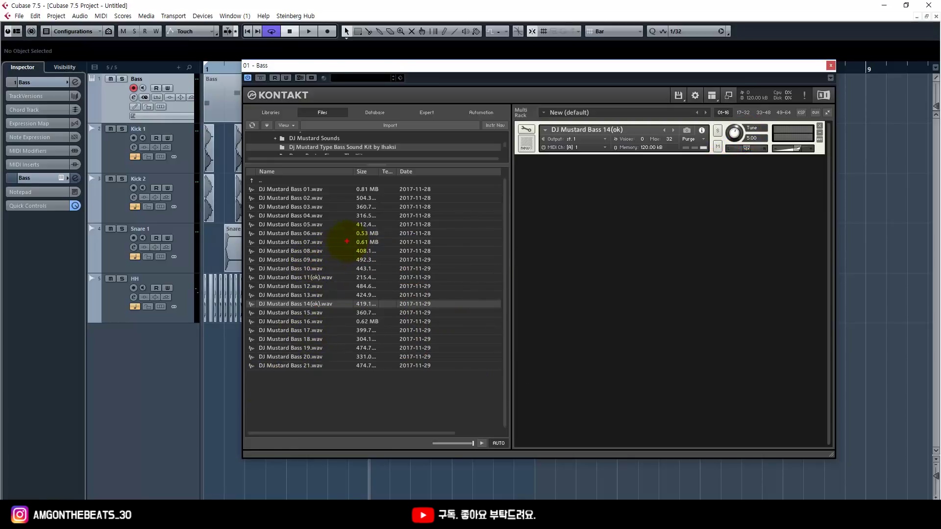
mouse_move(556, 213)
mouse_down()
mouse_move(541, 262)
mouse_move(558, 252)
mouse_up()
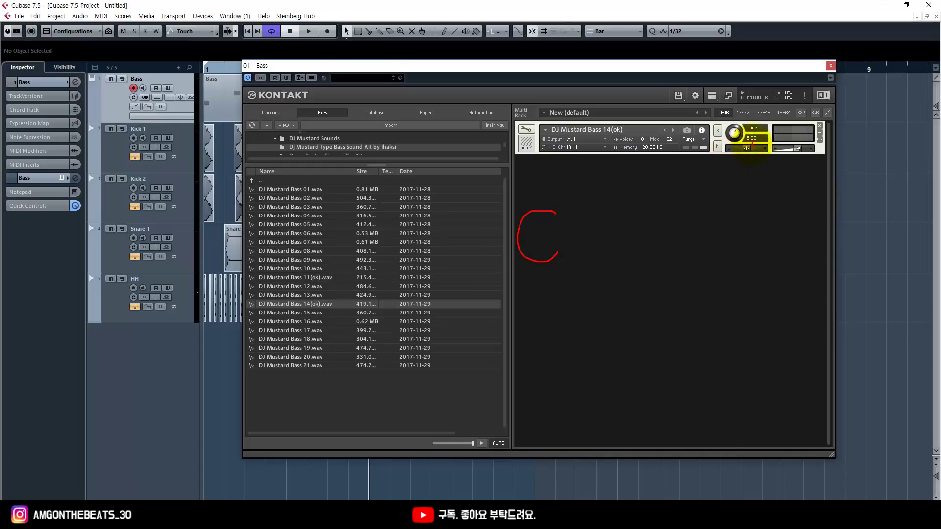
mouse_move(752, 143)
mouse_down()
mouse_move(730, 142)
mouse_move(736, 123)
mouse_move(760, 145)
mouse_up()
mouse_move(311, 225)
mouse_down()
mouse_move(358, 224)
mouse_move(353, 218)
mouse_move(355, 234)
mouse_move(396, 260)
mouse_up()
mouse_move(397, 223)
mouse_down()
mouse_move(432, 244)
mouse_move(398, 265)
mouse_up()
mouse_move(452, 244)
mouse_down()
mouse_move(490, 238)
mouse_move(489, 259)
mouse_up()
mouse_move(452, 283)
mouse_down()
mouse_move(489, 282)
mouse_move(460, 300)
mouse_up()
drag(499, 272, 499, 302)
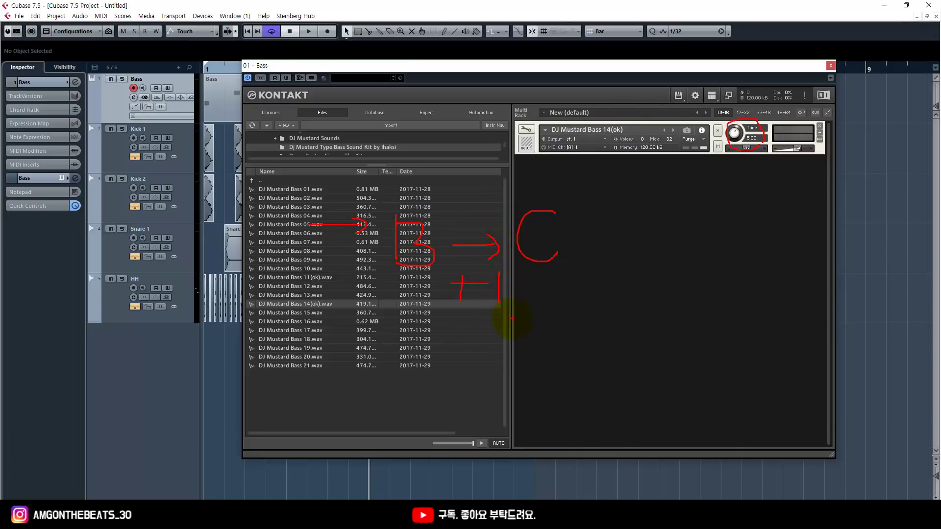
mouse_move(762, 120)
mouse_down()
mouse_move(738, 140)
mouse_move(764, 147)
mouse_move(759, 169)
mouse_up()
mouse_move(750, 161)
mouse_down()
mouse_move(750, 184)
mouse_move(770, 189)
mouse_up()
mouse_move(405, 325)
mouse_down()
mouse_move(407, 374)
mouse_move(439, 336)
mouse_move(425, 373)
mouse_up()
mouse_move(475, 352)
mouse_down()
mouse_move(512, 351)
mouse_move(500, 363)
mouse_up()
drag(558, 341, 561, 363)
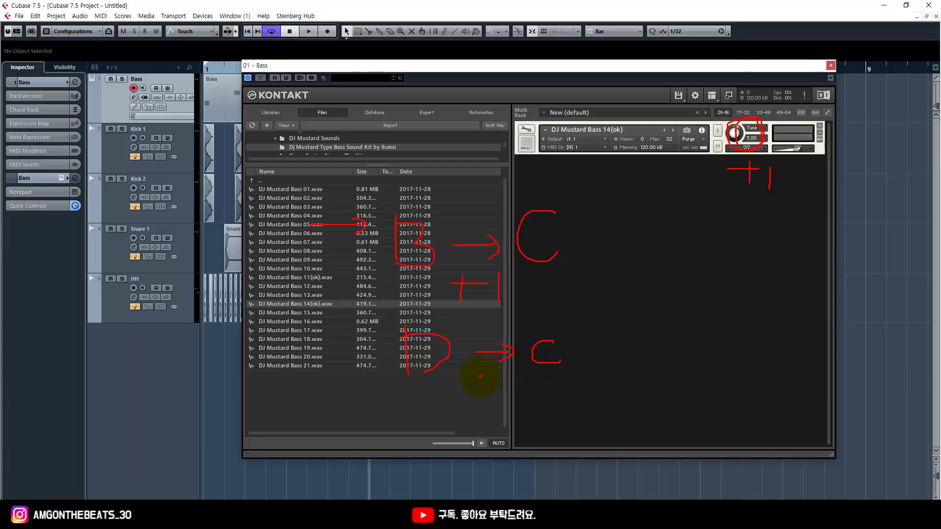
mouse_move(472, 380)
mouse_down()
mouse_move(495, 374)
mouse_move(504, 395)
mouse_move(531, 392)
mouse_up()
mouse_move(724, 216)
mouse_down()
mouse_move(749, 216)
mouse_move(776, 235)
mouse_up()
key(Escape)
mouse_move(314, 303)
mouse_down()
mouse_move(434, 287)
mouse_move(449, 249)
mouse_move(462, 283)
mouse_up()
mouse_move(434, 273)
mouse_down()
mouse_move(447, 270)
mouse_move(414, 260)
mouse_move(443, 306)
mouse_move(459, 285)
mouse_up()
mouse_move(436, 282)
mouse_down()
mouse_move(467, 278)
mouse_move(456, 317)
mouse_up()
drag(620, 261, 626, 294)
mouse_move(494, 278)
mouse_down()
mouse_move(555, 278)
mouse_move(544, 294)
mouse_up()
mouse_move(490, 322)
mouse_down()
mouse_move(517, 322)
mouse_move(509, 331)
mouse_up()
mouse_move(539, 314)
mouse_down()
mouse_move(539, 333)
mouse_move(558, 307)
mouse_up()
mouse_move(765, 125)
mouse_down()
mouse_move(730, 135)
mouse_move(764, 157)
mouse_move(752, 123)
mouse_up()
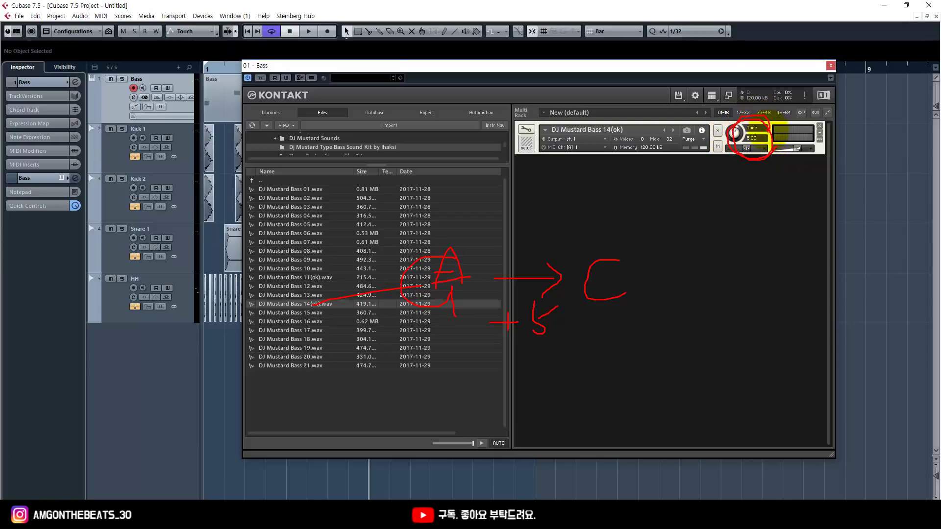
key(Escape)
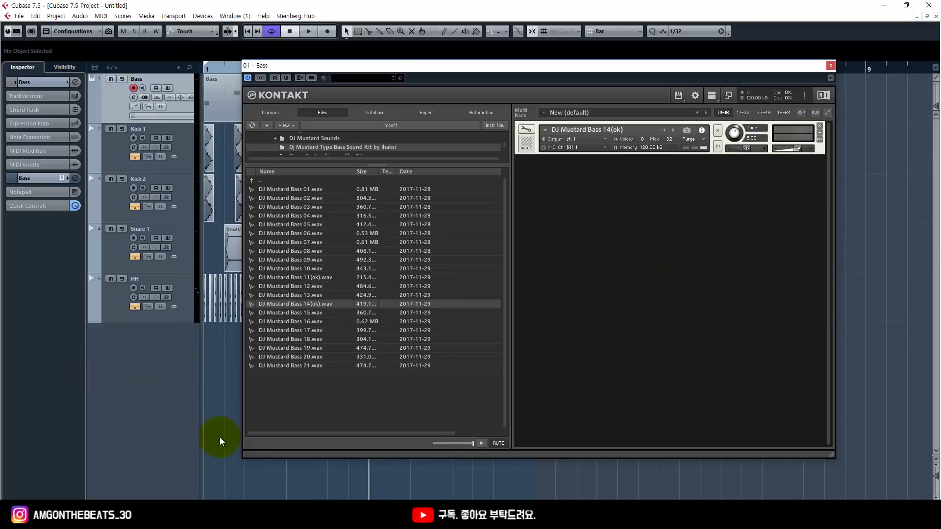
Move the Kontakt window aside and audition samples below DJ Mustard Bass 14(ok), starting with DJ Mustard Bass 15.
drag(353, 70, 375, 68)
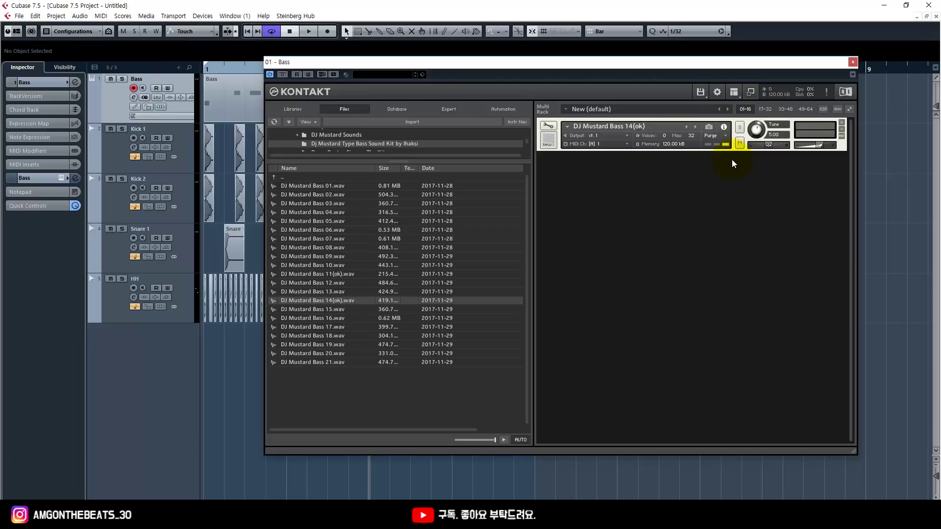
key(Down)
key(Down)
key(Down)
key(Down)
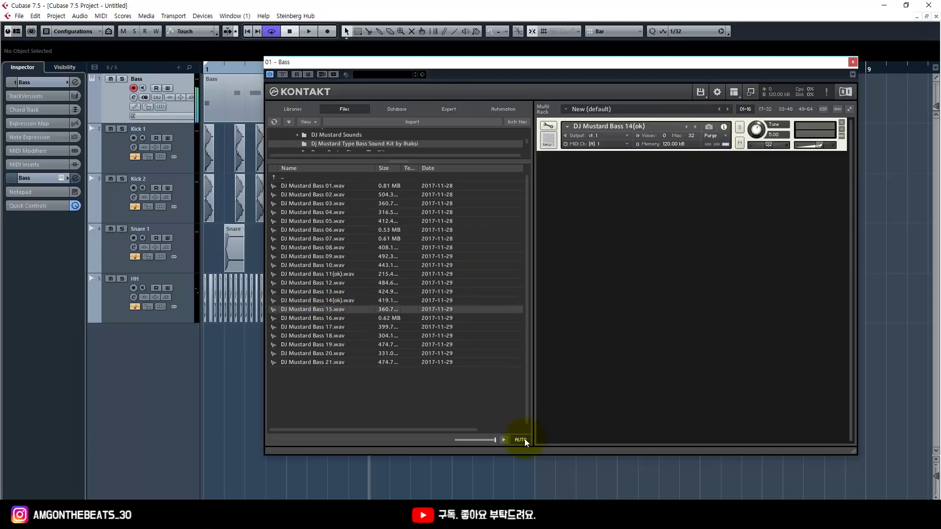
Audition the DJ Mustard Bass 21, 20, 19, 13 and 14(ok) samples in the Kontakt browser to compare their pitches.
click(334, 362)
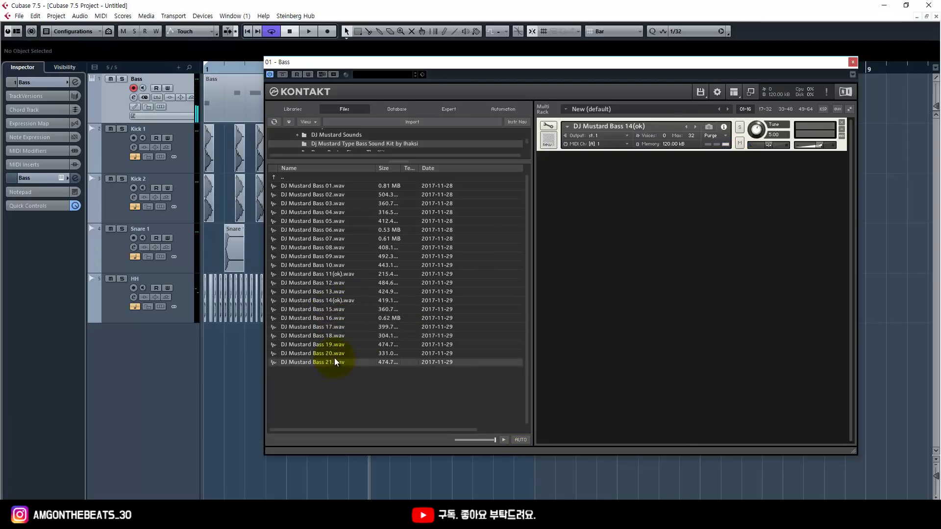
click(334, 353)
click(334, 345)
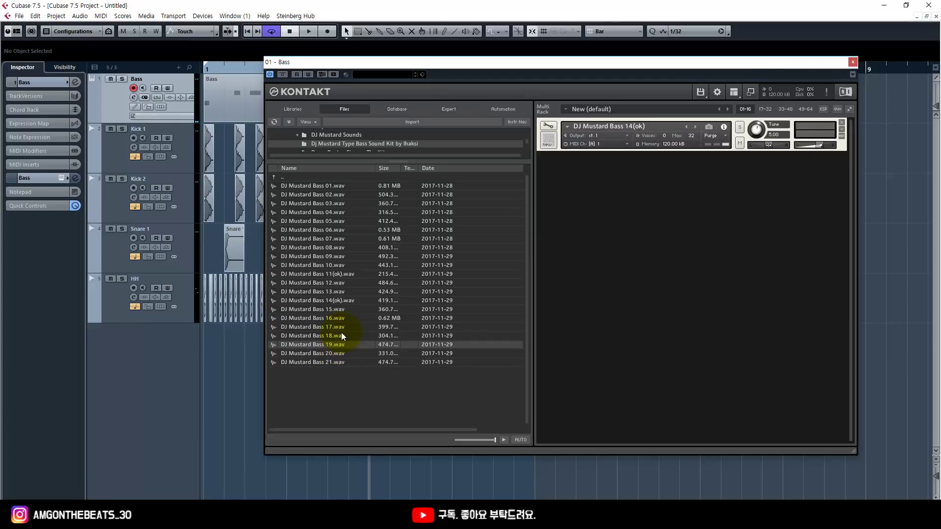
click(342, 293)
click(337, 301)
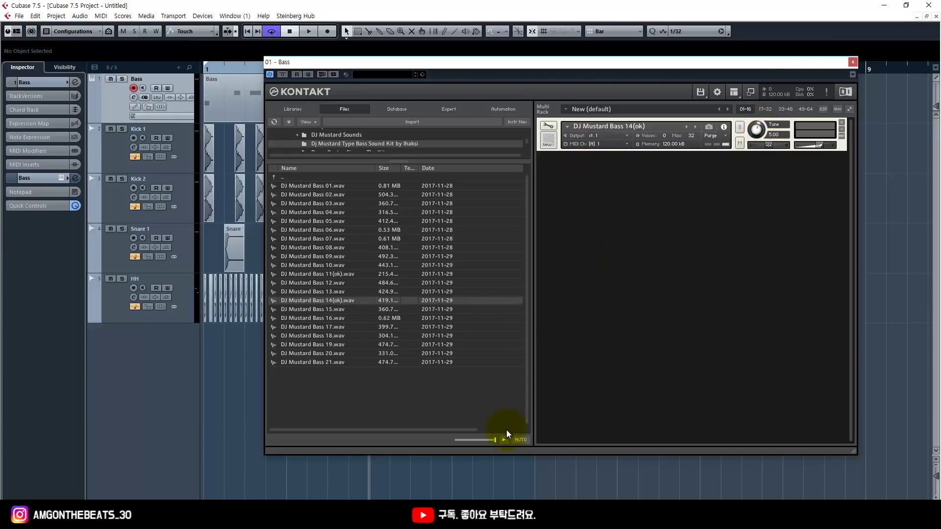
Solo the Bass track, move the Kontakt window below its part and play the bass line through.
key(s)
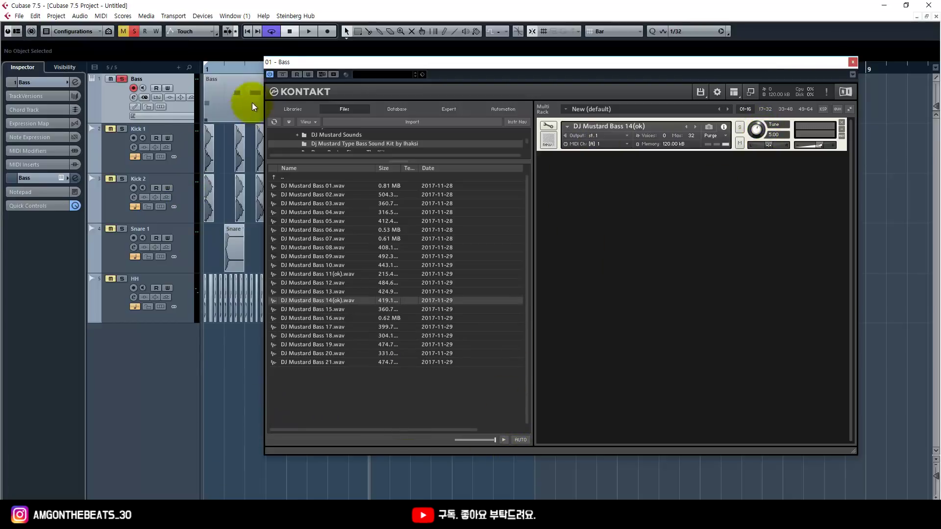
drag(283, 65, 241, 142)
key(space)
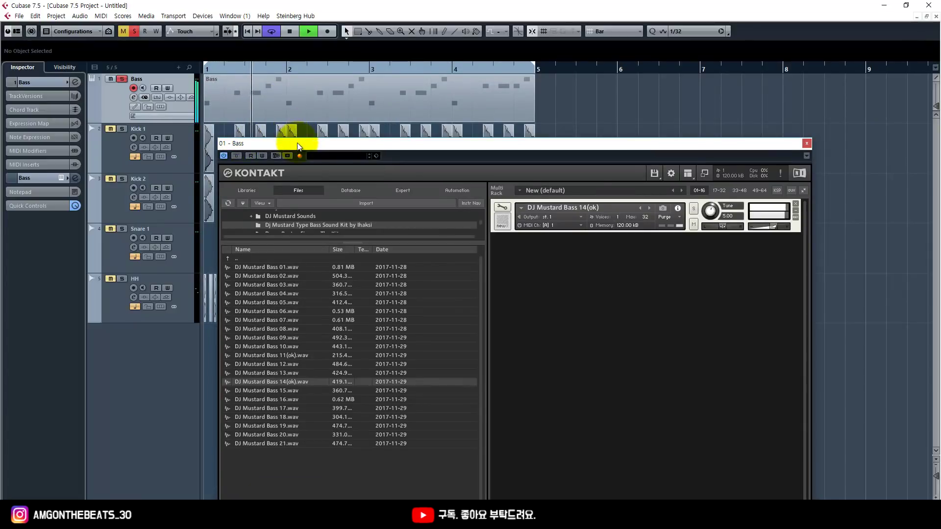
drag(298, 143, 281, 131)
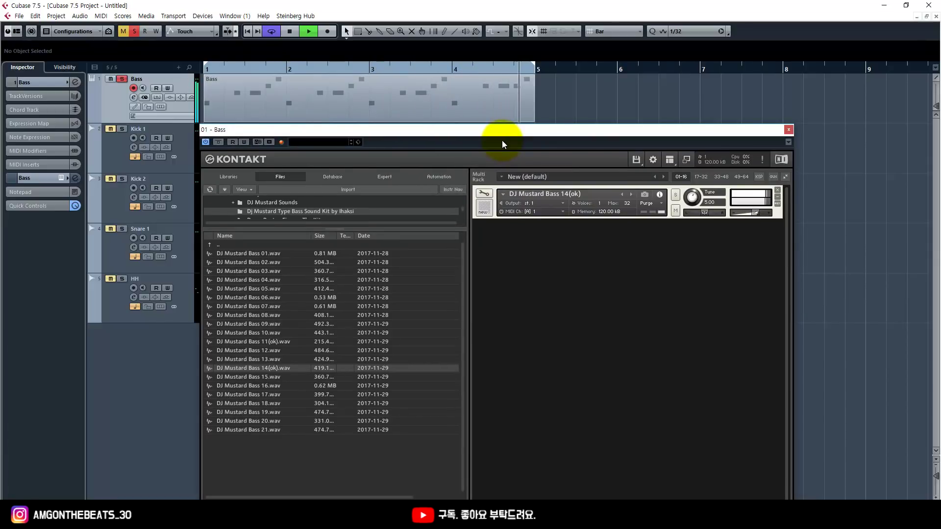
key(space)
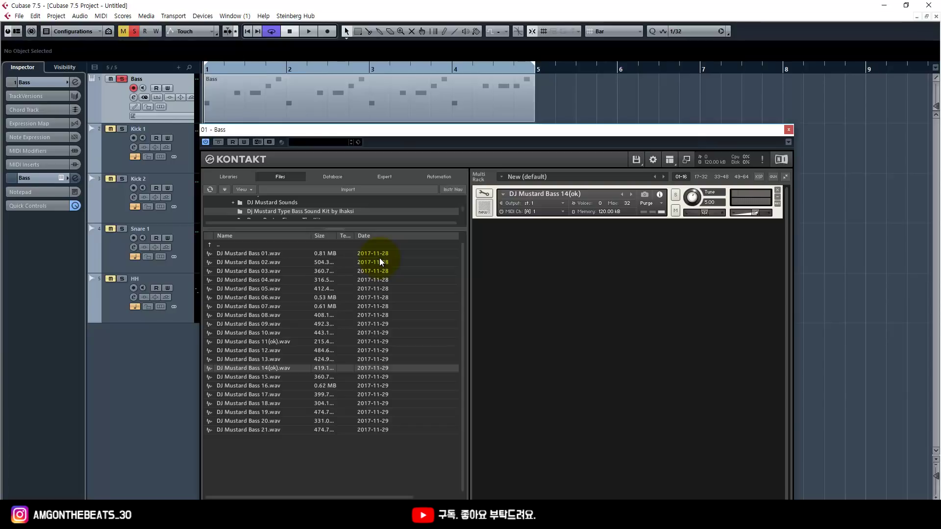
Audition DJ Mustard Bass 21 against DJ Mustard Bass 20 and load DJ Mustard Bass 21 into the rack.
click(278, 428)
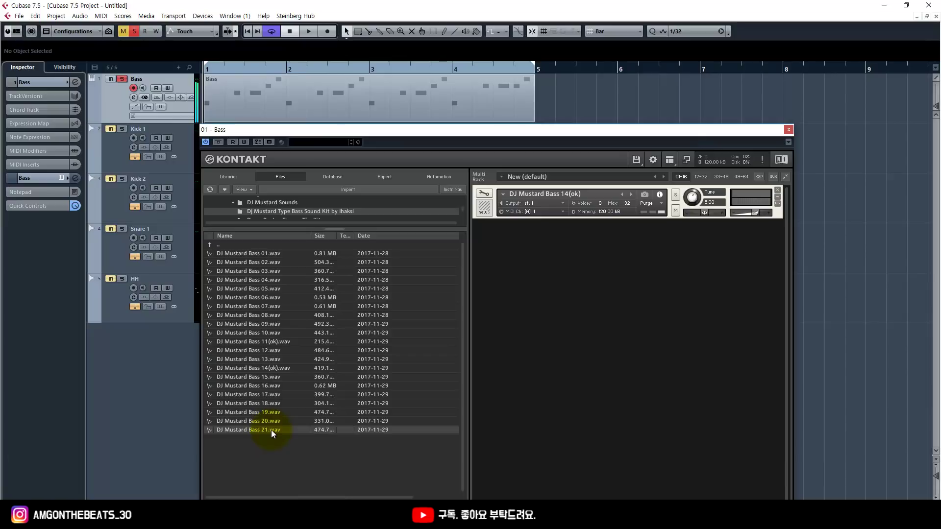
key(Up)
key(Down)
drag(642, 414, 630, 402)
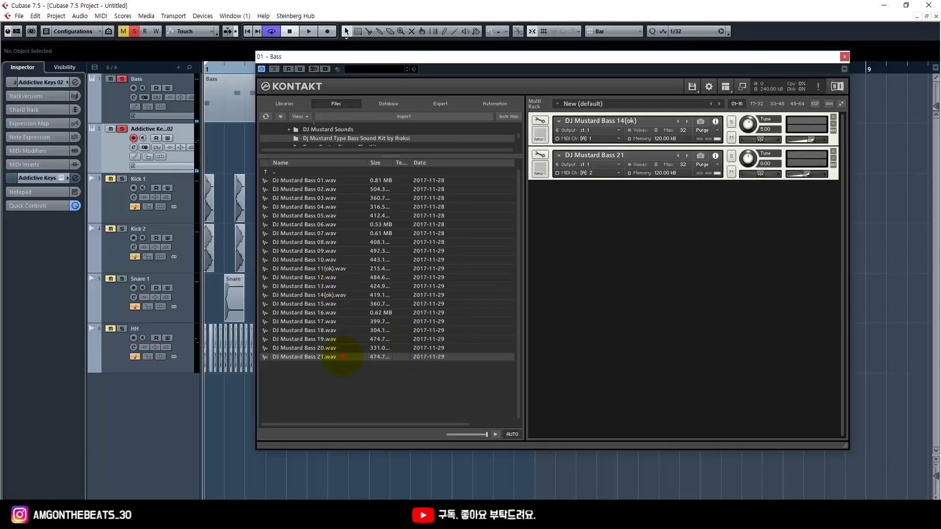
Set the tuning of the DJ Mustard Bass 21 instrument to 5.00 to raise it from G to C.
mouse_move(342, 358)
mouse_down()
mouse_move(338, 385)
mouse_move(375, 420)
mouse_move(384, 409)
mouse_up()
mouse_move(377, 409)
mouse_down()
mouse_move(377, 427)
mouse_move(450, 413)
mouse_move(468, 420)
mouse_up()
drag(534, 395, 543, 420)
mouse_move(409, 441)
mouse_down()
mouse_move(437, 436)
mouse_move(444, 454)
mouse_up()
drag(441, 430, 461, 429)
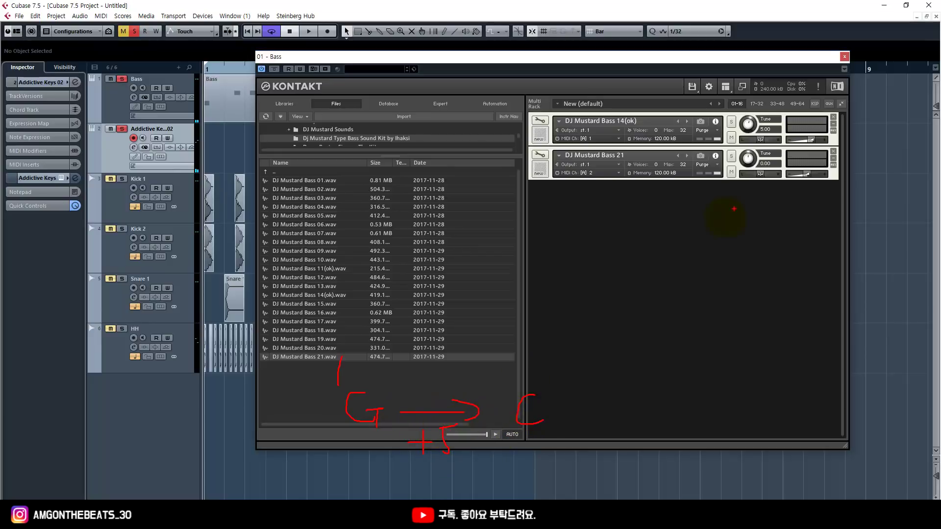
double_click(766, 164)
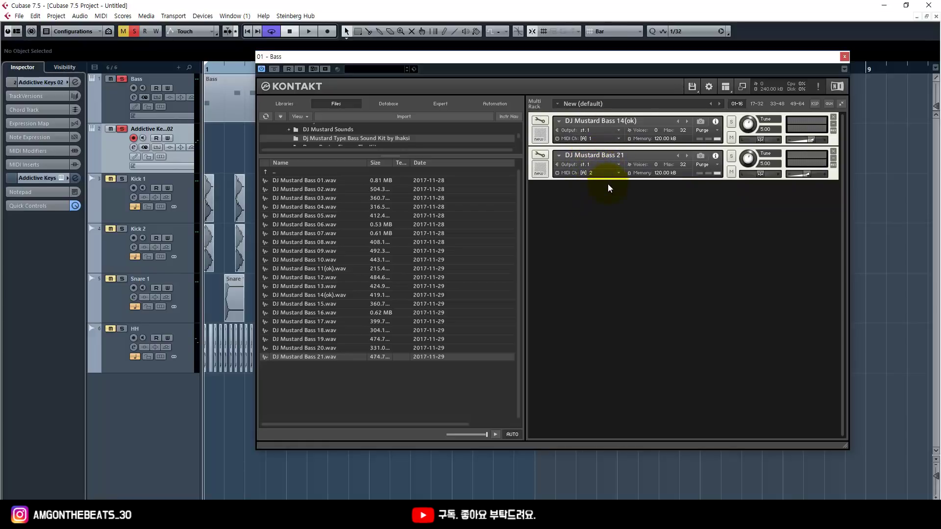
Play the bass line and compare the MIDI channels of the DJ Mustard Bass 14(ok) and DJ Mustard Bass 21 instruments.
key(space)
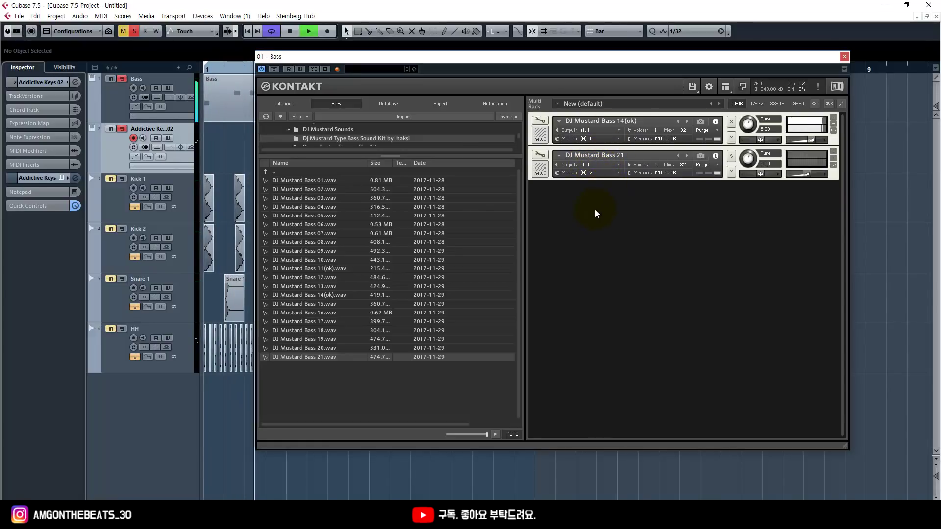
key(space)
click(819, 160)
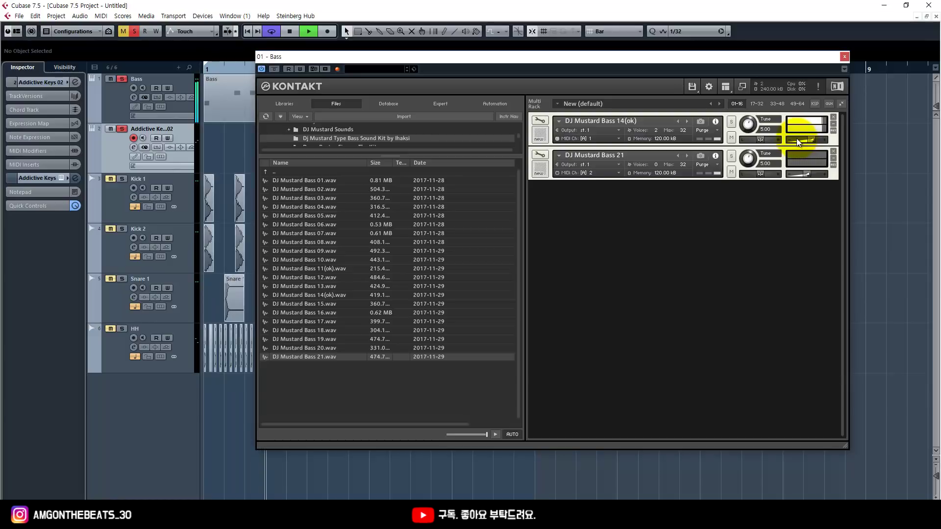
key(space)
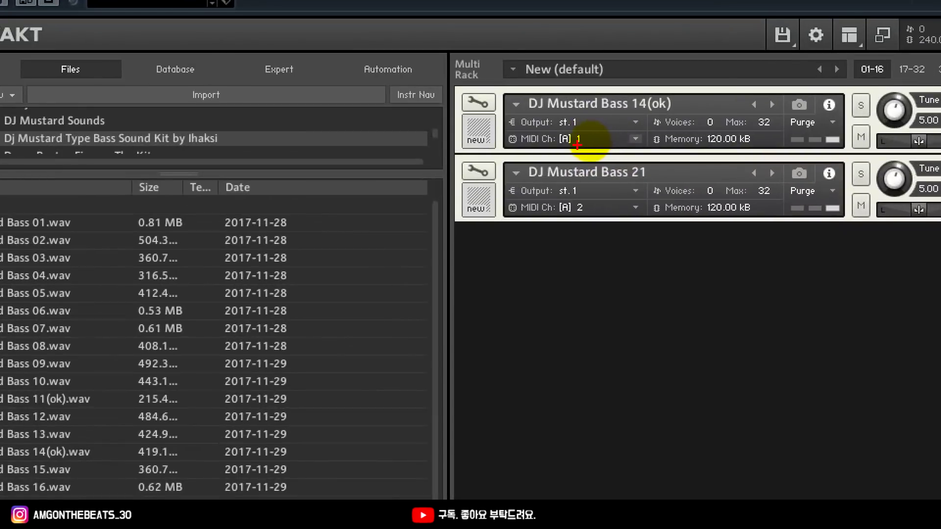
drag(520, 150, 607, 151)
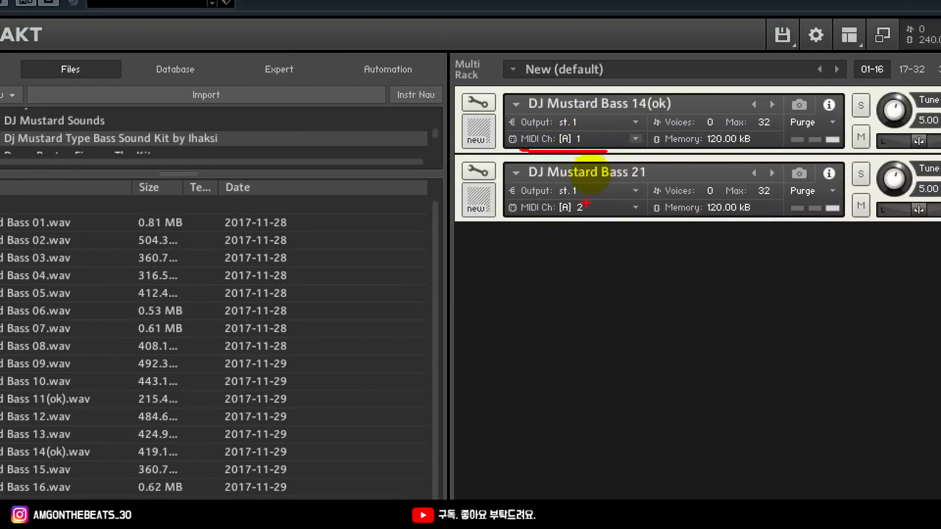
drag(520, 219, 618, 220)
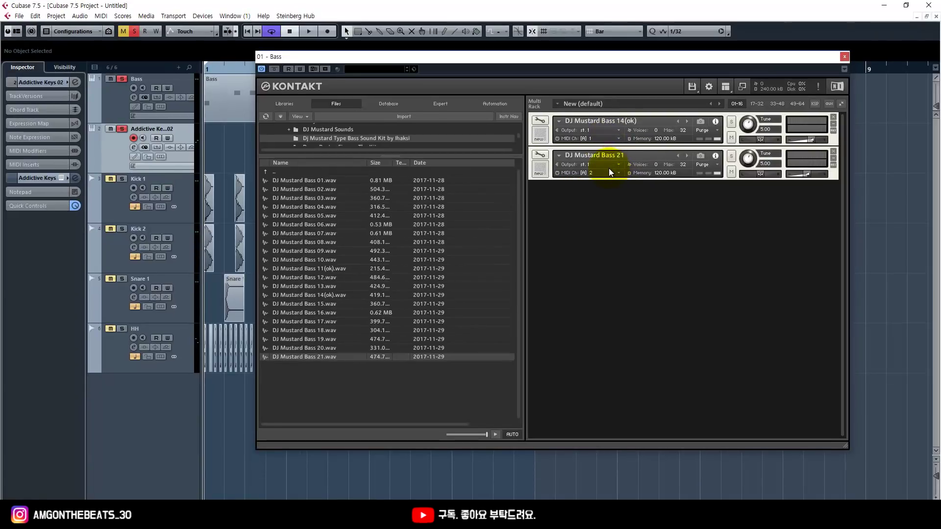
Set the MIDI channel of DJ Mustard Bass 21 to Port A channel 1, matching DJ Mustard Bass 14(ok).
click(616, 205)
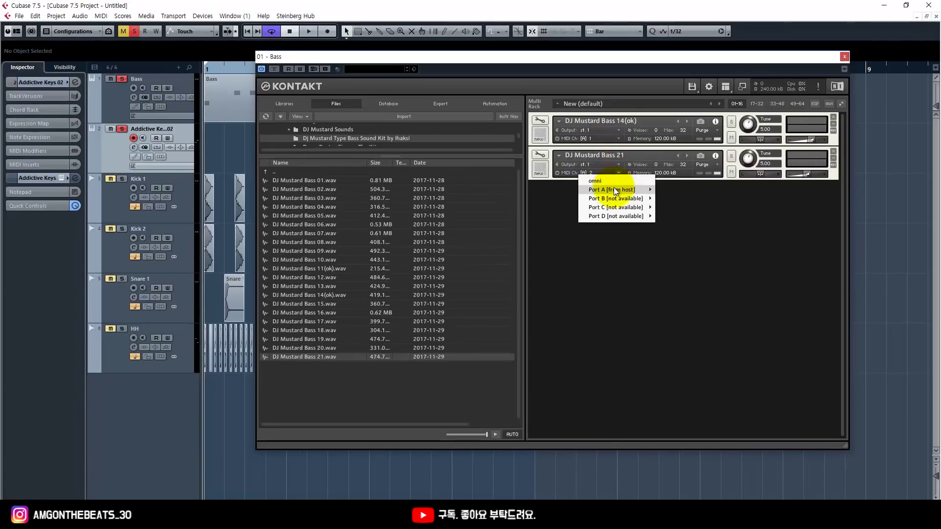
mouse_move(614, 189)
click(666, 189)
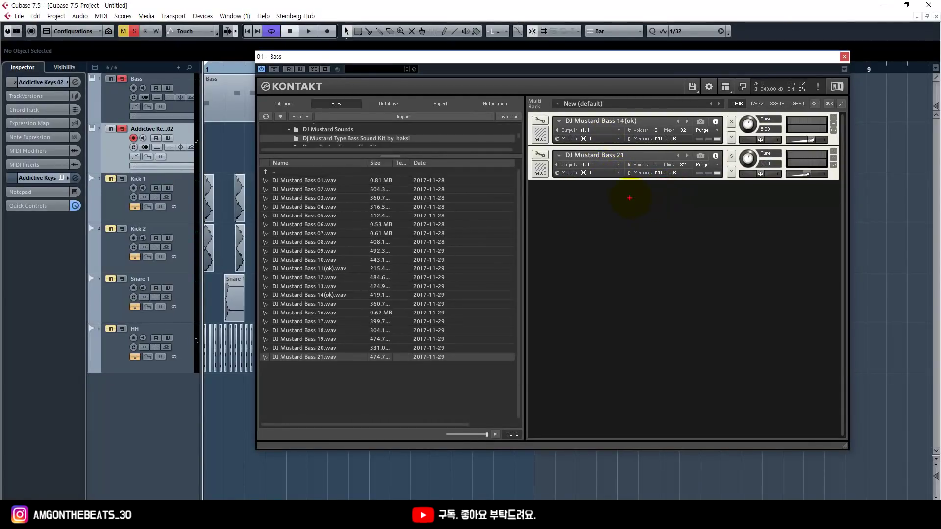
mouse_move(624, 193)
mouse_down()
mouse_move(578, 176)
mouse_move(630, 126)
mouse_move(612, 194)
mouse_up()
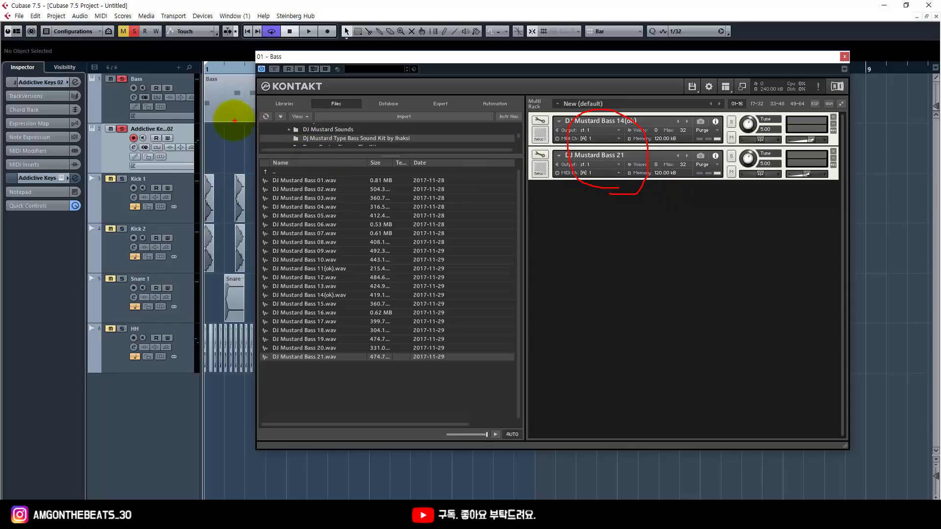
key(Escape)
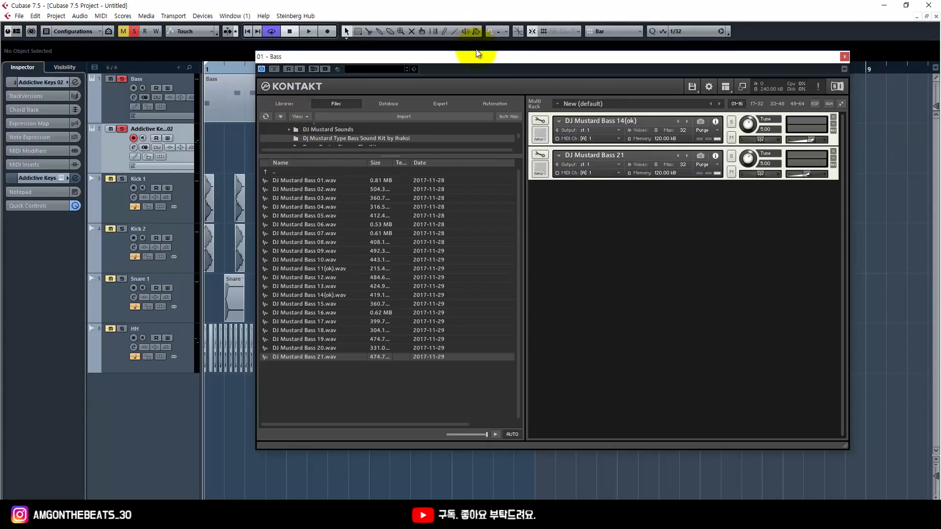
Uncover the Bass part, play it with both instruments layered and slightly raise the volume of DJ Mustard Bass 21.
drag(475, 55, 272, 126)
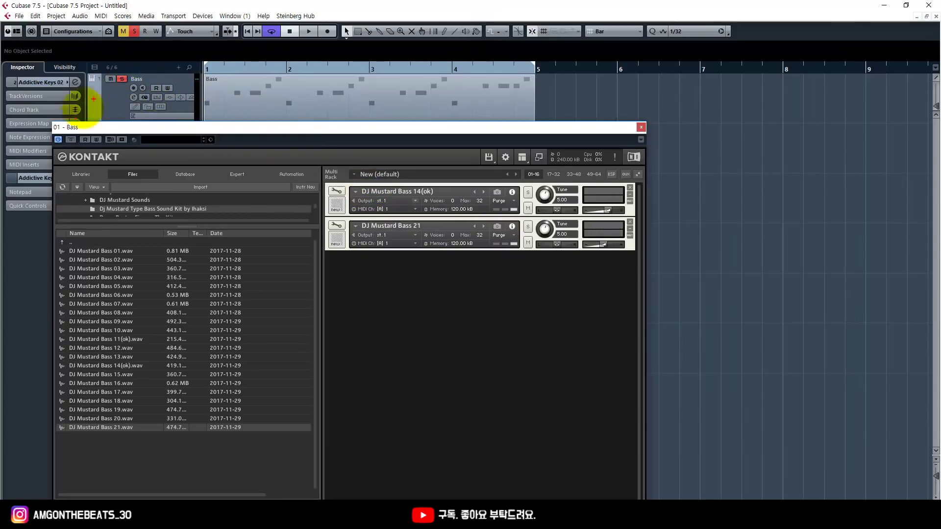
mouse_move(94, 116)
mouse_down()
mouse_move(101, 87)
mouse_move(116, 117)
mouse_move(149, 120)
mouse_up()
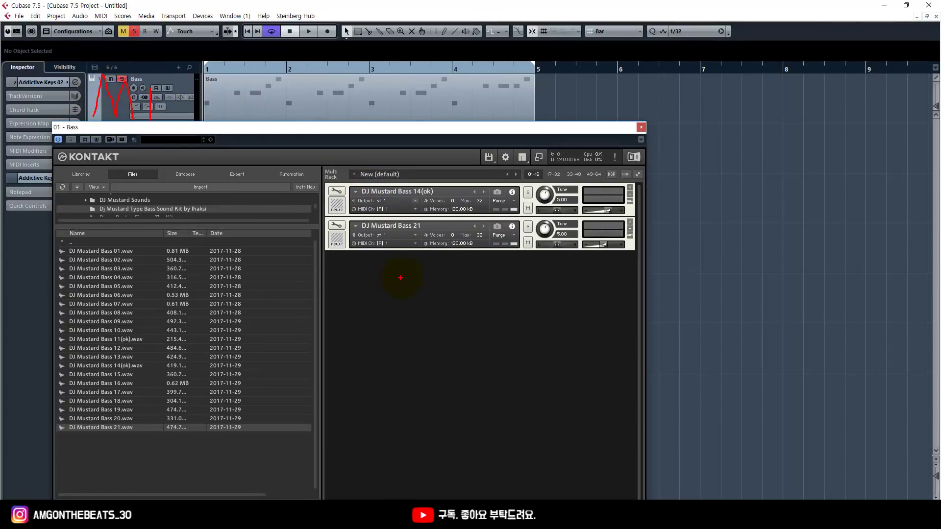
drag(393, 214, 360, 213)
mouse_move(392, 246)
mouse_down()
mouse_move(360, 242)
mouse_move(402, 249)
mouse_move(357, 233)
mouse_move(421, 225)
mouse_move(402, 237)
mouse_move(436, 156)
mouse_move(426, 98)
mouse_move(455, 103)
mouse_up()
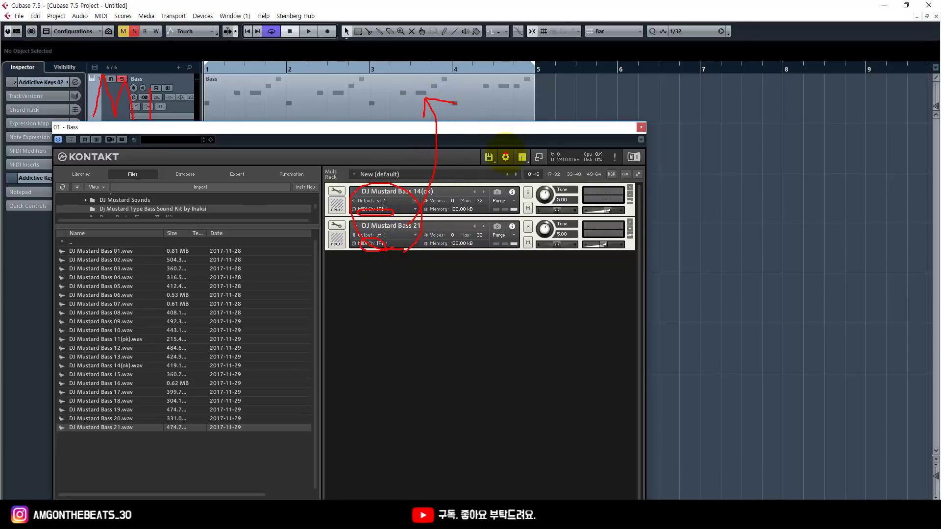
key(Escape)
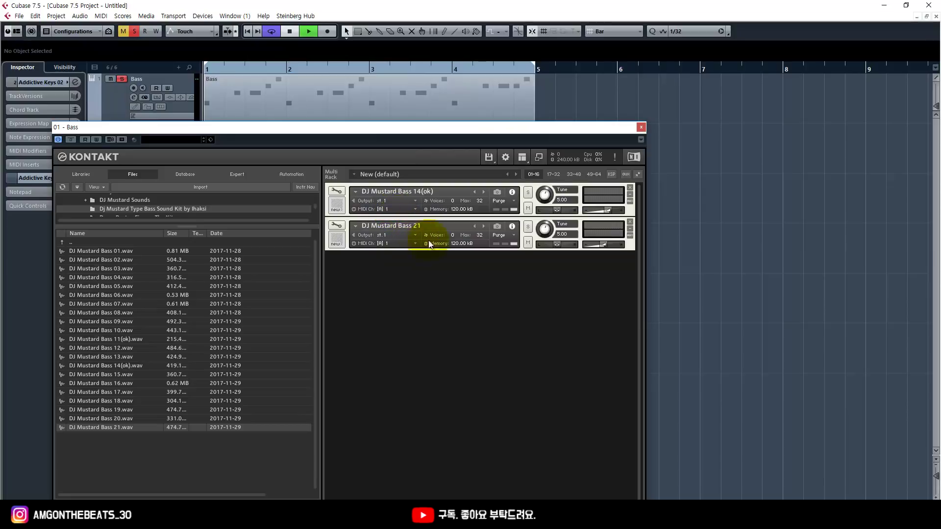
drag(603, 246, 607, 249)
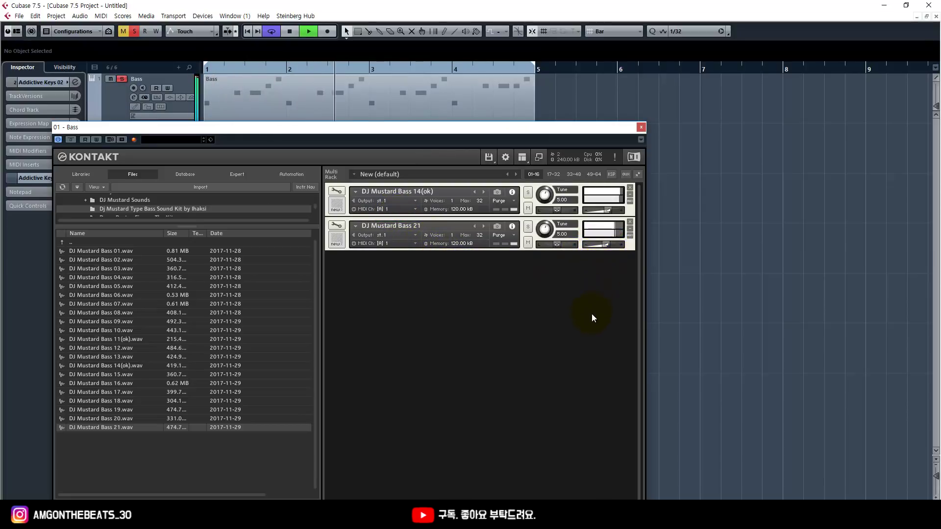
Mute DJ Mustard Bass 21, stop playback and set its MIDI channel to Port A channel 2.
click(528, 243)
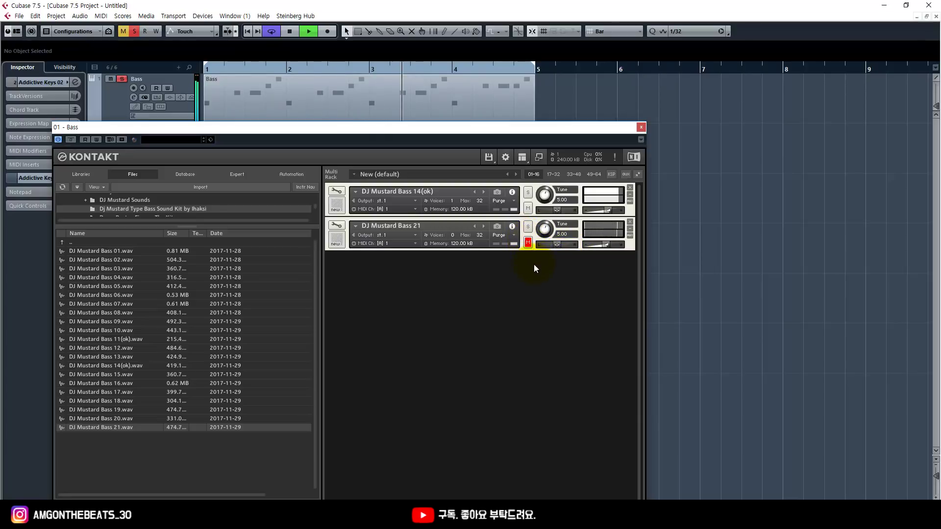
key(space)
drag(481, 131, 650, 120)
click(557, 231)
mouse_move(570, 245)
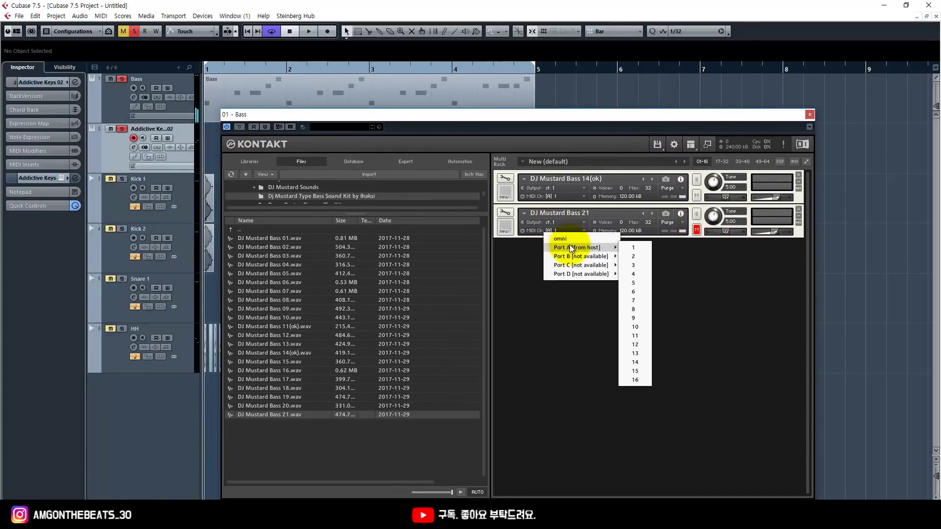
click(627, 255)
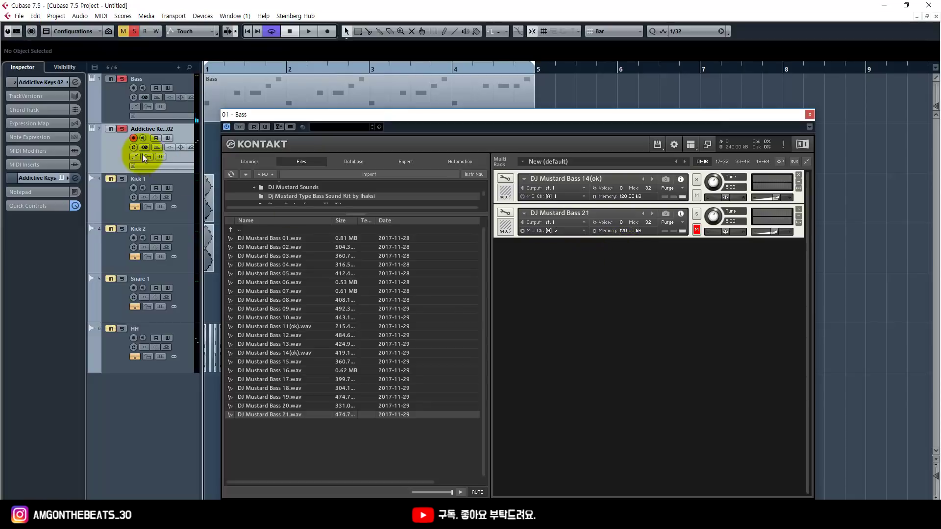
Add a MIDI track below the Bass track and route its output to 01. Bass - MIDI In.
right_click(119, 143)
mouse_move(149, 149)
click(315, 170)
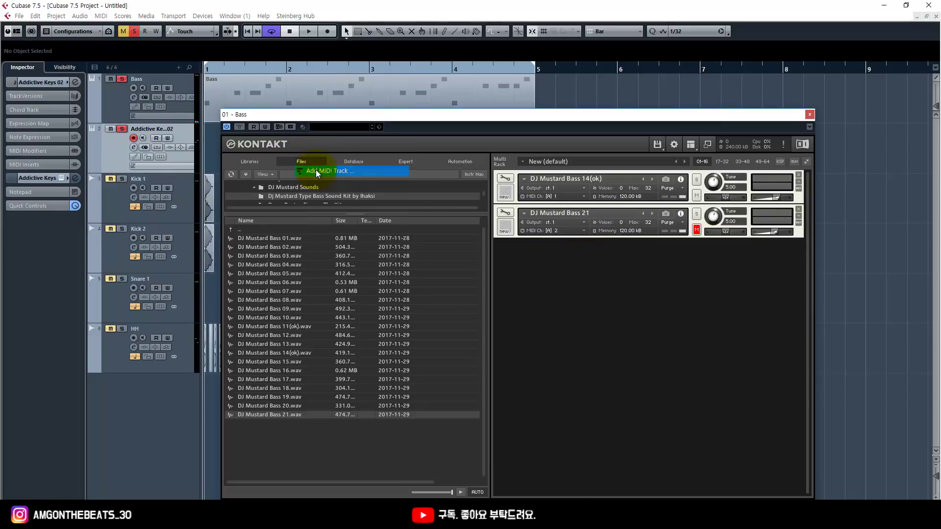
click(519, 273)
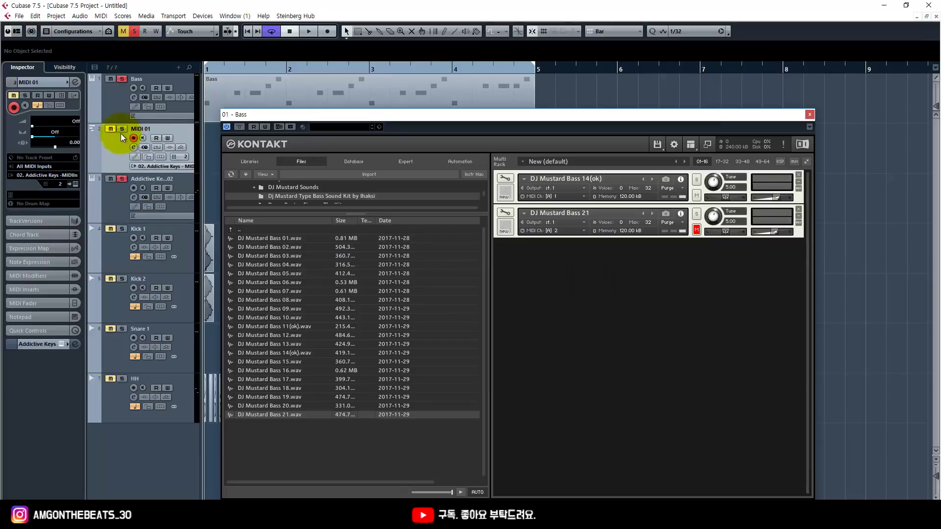
click(57, 178)
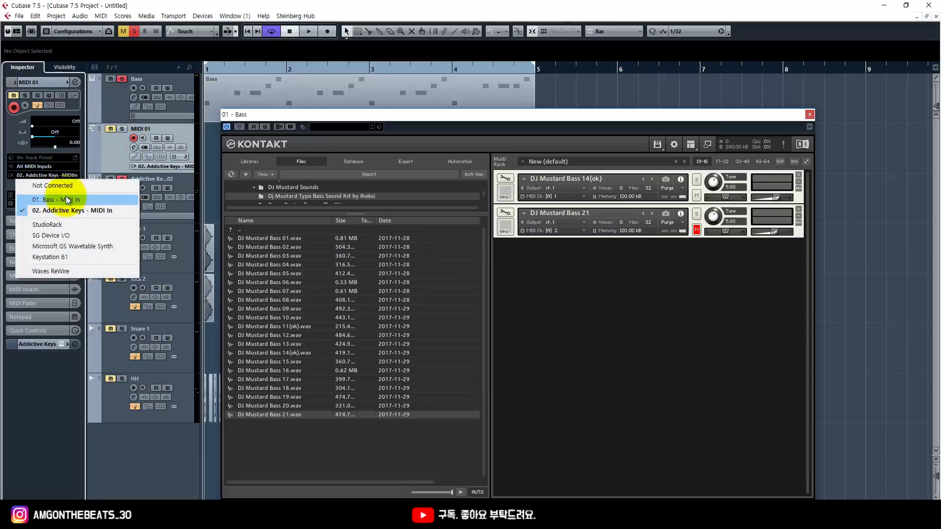
click(65, 198)
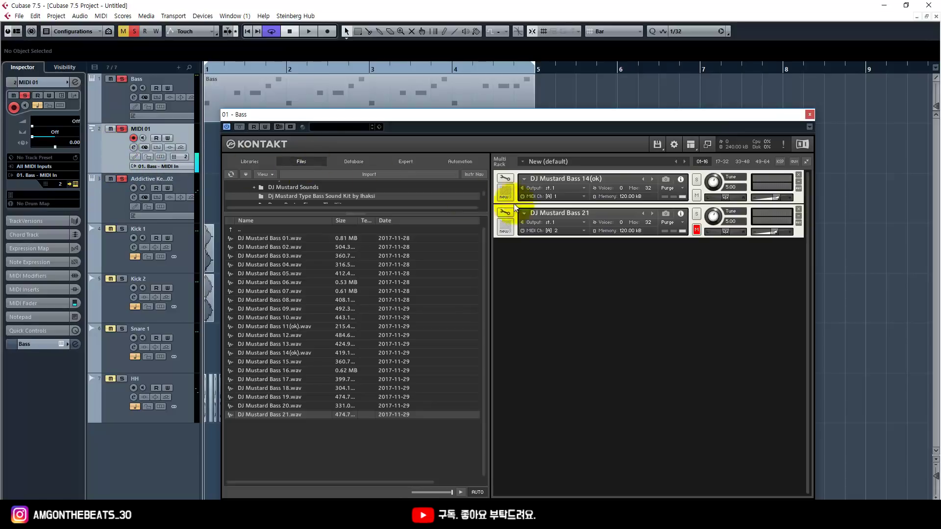
Unmute DJ Mustard Bass 21, uncover the Bass and MIDI 01 tracks, and select the Bass track to compare the two sounds.
click(697, 230)
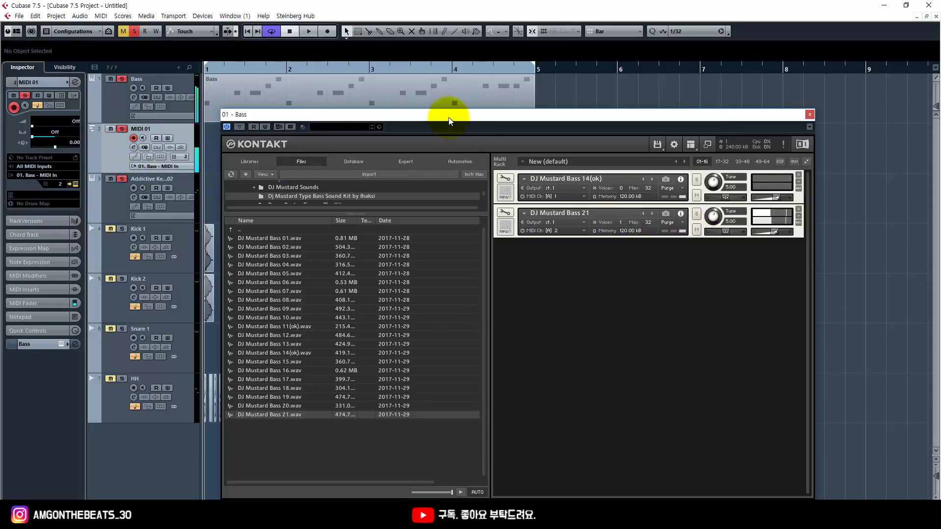
drag(448, 121, 331, 188)
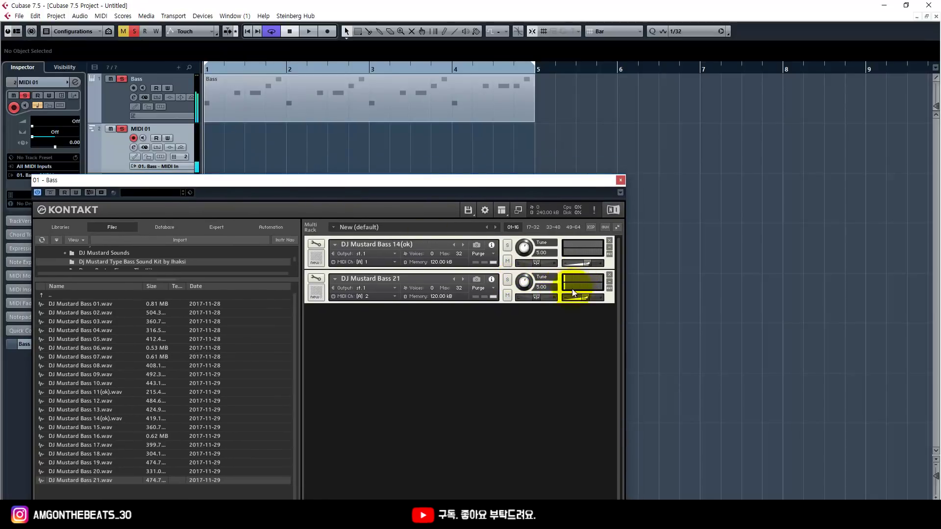
click(133, 109)
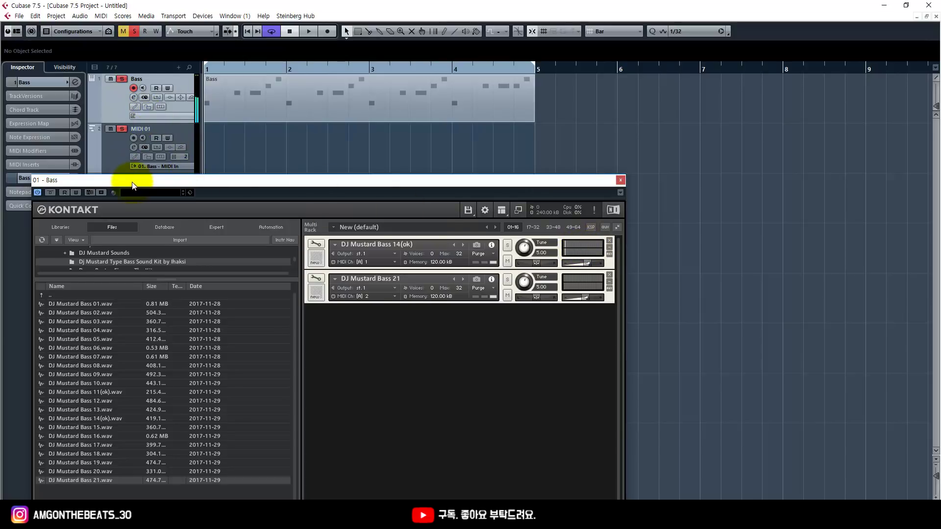
Record-enable the MIDI 01 track together with the Bass track to play the two bass sounds at once.
drag(132, 180, 169, 183)
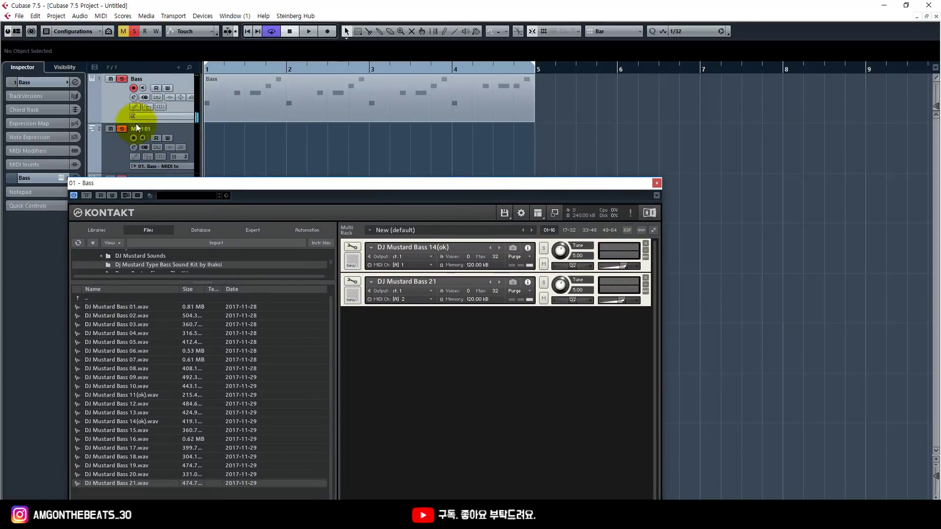
click(133, 138)
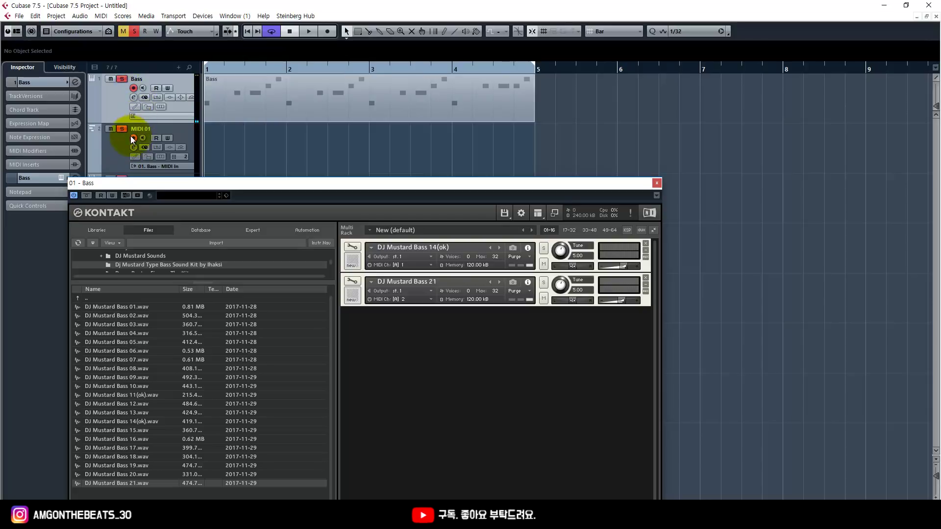
click(619, 289)
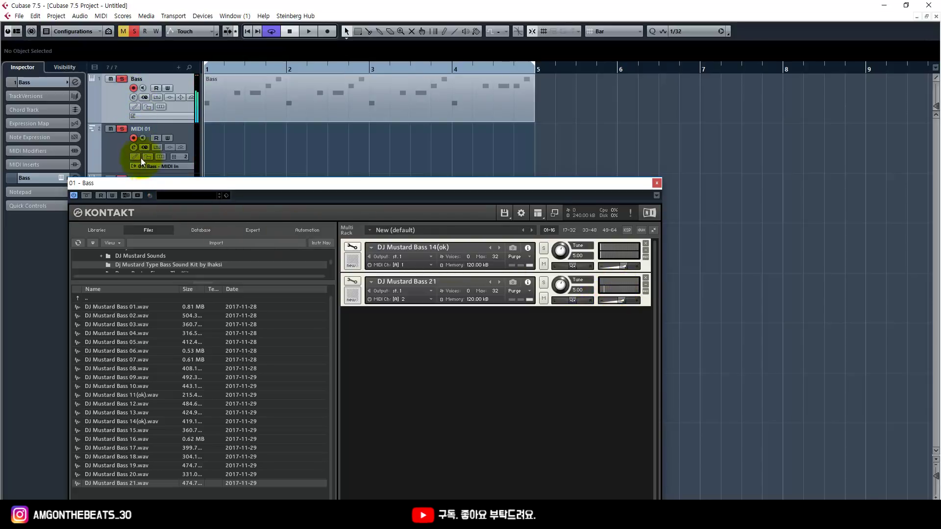
Set DJ Mustard Bass 21's MIDI channel to Port A channel 1 and delete the MIDI 01 track.
click(414, 299)
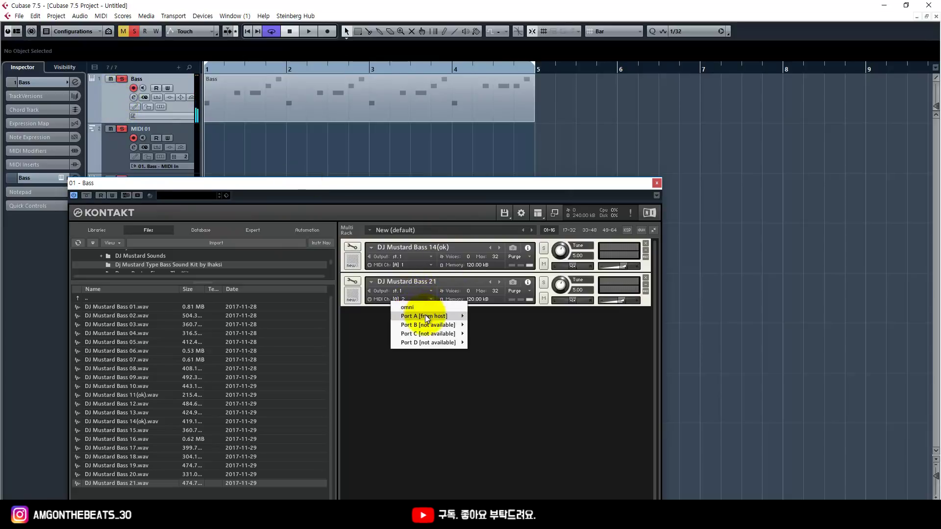
mouse_move(427, 317)
click(480, 316)
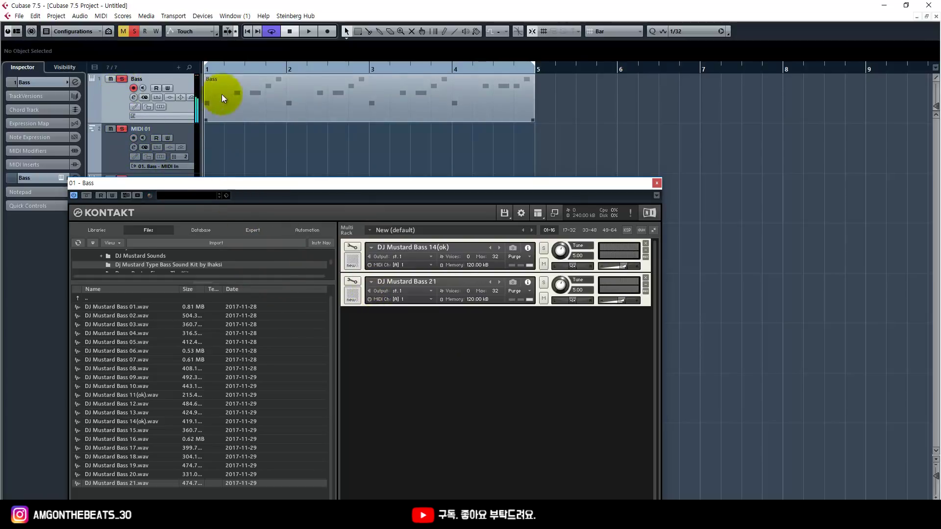
drag(345, 186, 545, 134)
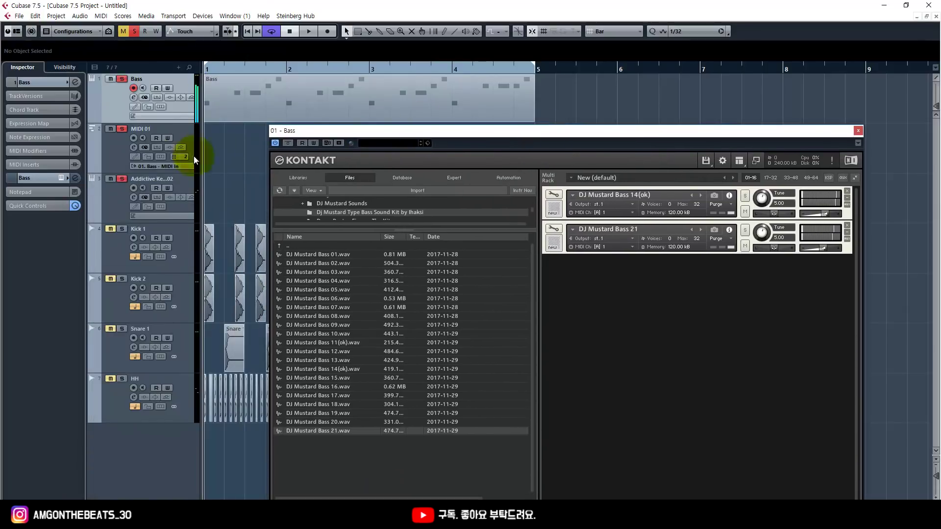
key(Delete)
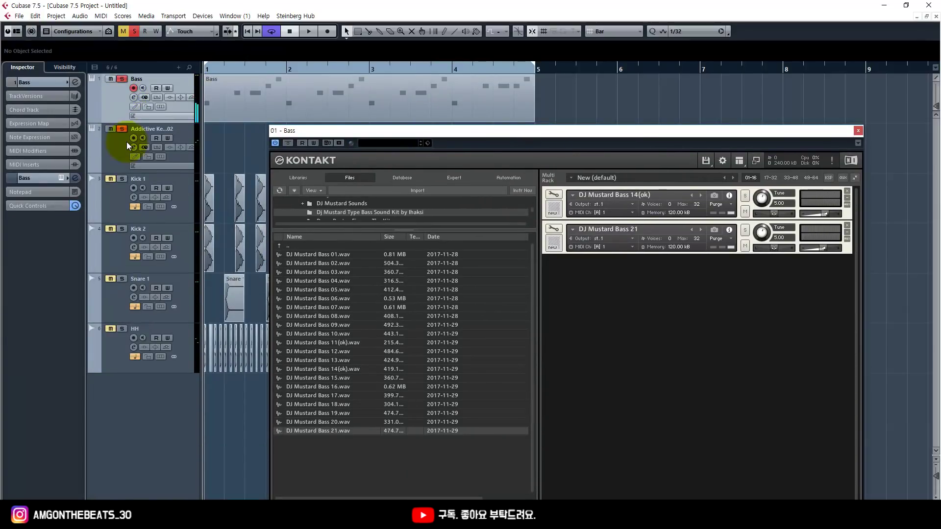
Select the Addictive Keys 02 track, play the loop with a brief check of the MixConsole, and clear all solos.
click(127, 142)
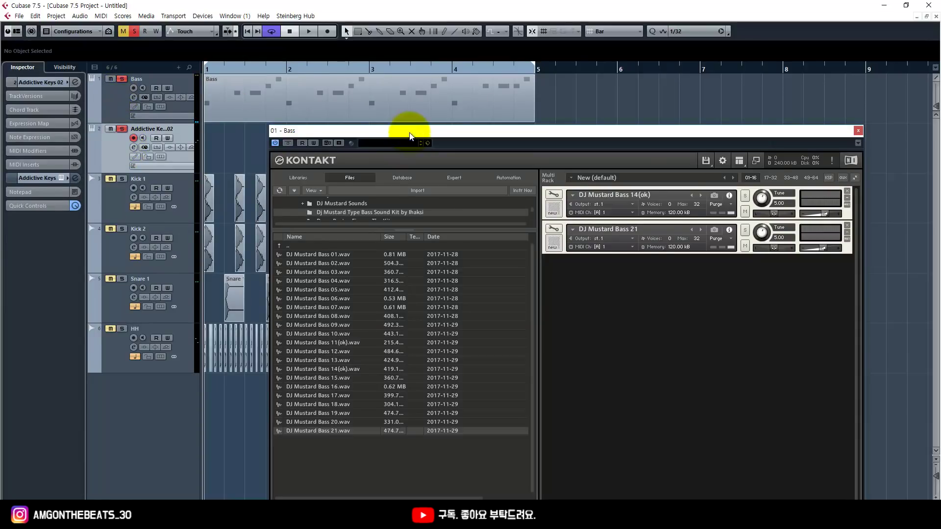
drag(410, 136, 379, 109)
key(space)
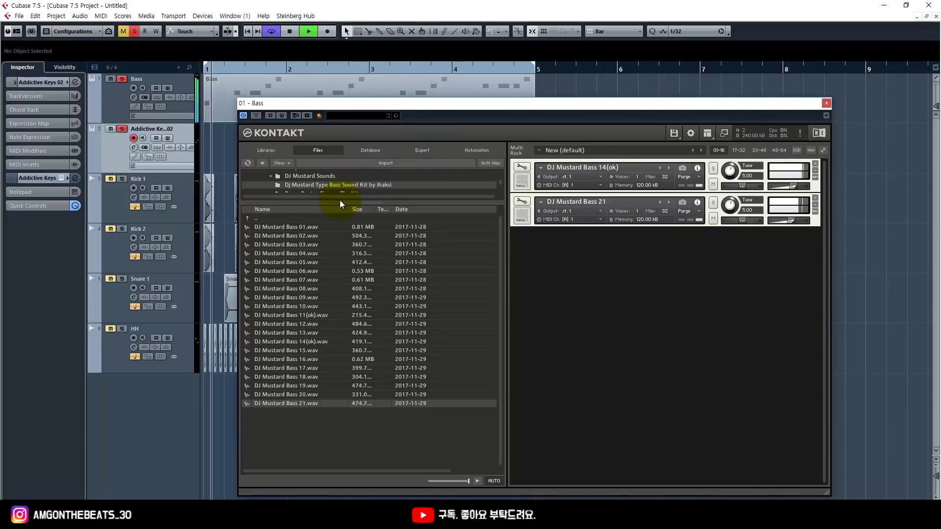
key(F3)
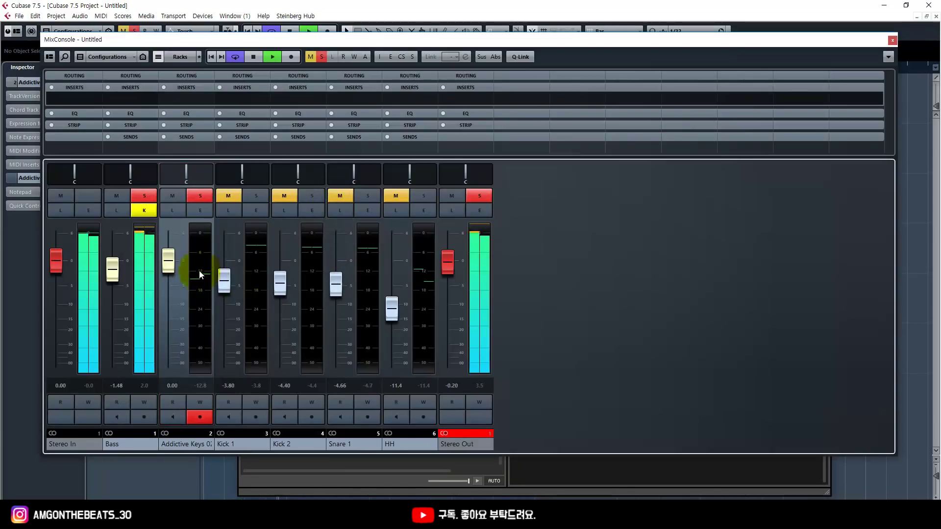
key(F3)
click(123, 98)
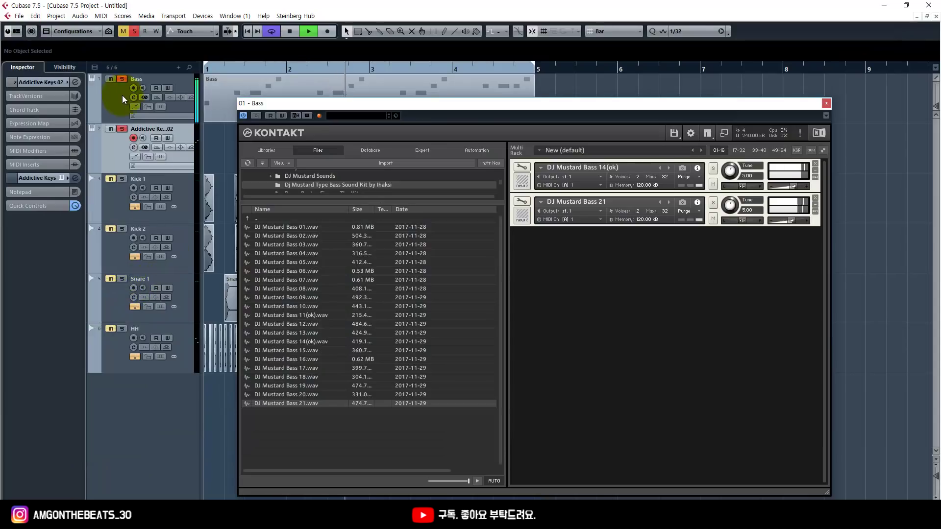
click(133, 32)
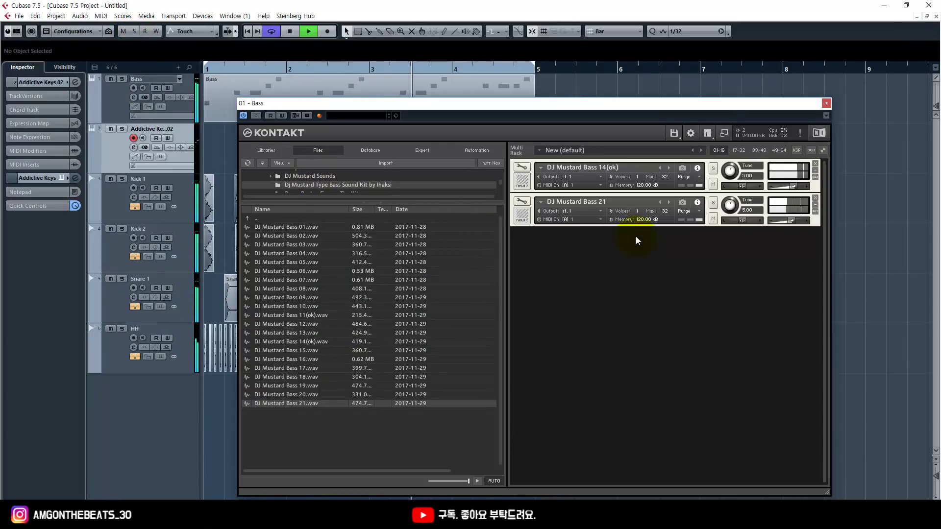
Compare the two bass sounds during playback by muting each in turn, leaving DJ Mustard Bass 14(ok) muted, and stop playback.
click(713, 219)
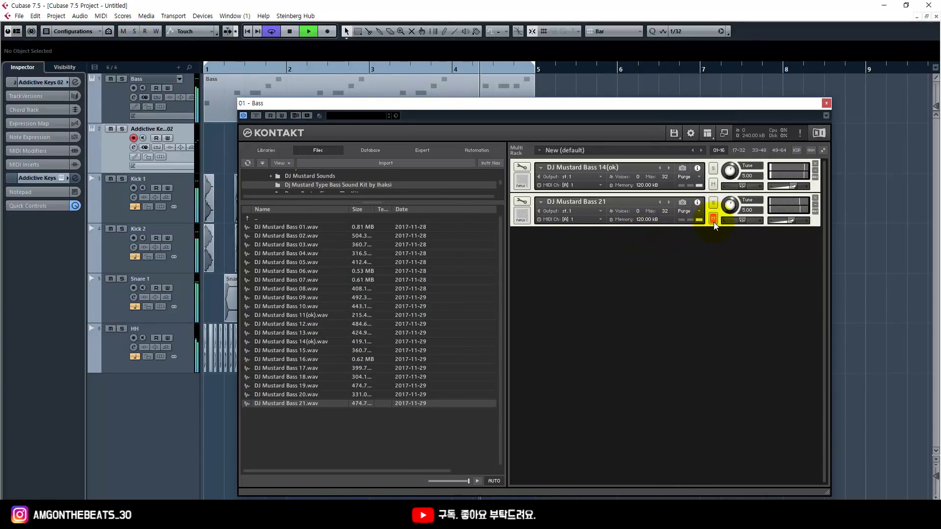
click(714, 218)
click(713, 184)
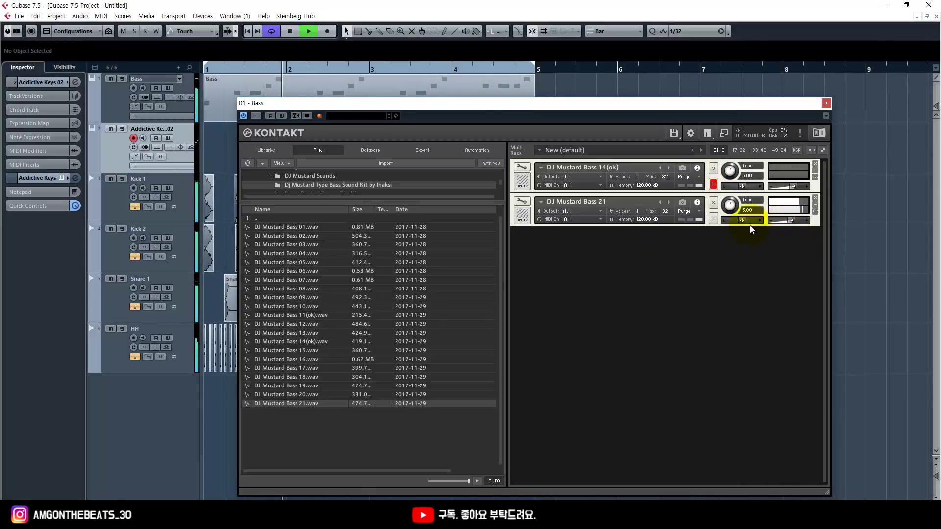
drag(410, 103, 420, 88)
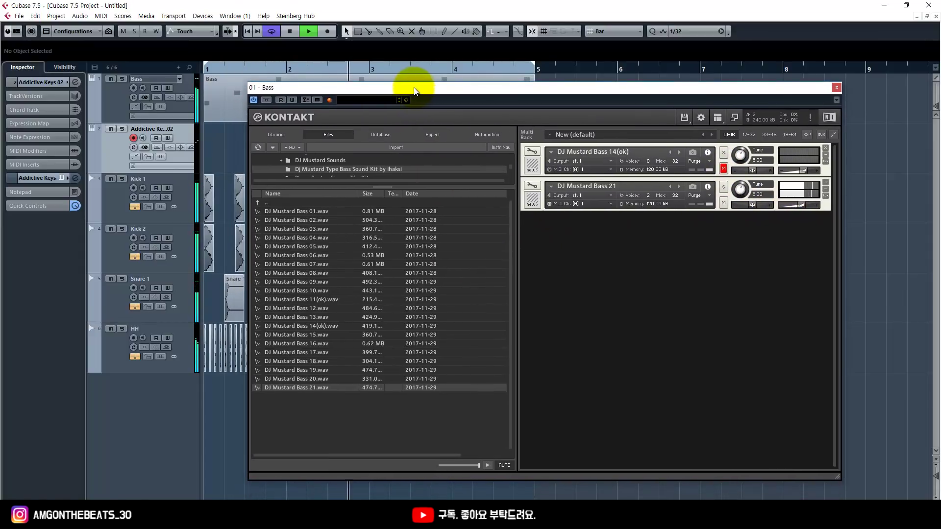
key(space)
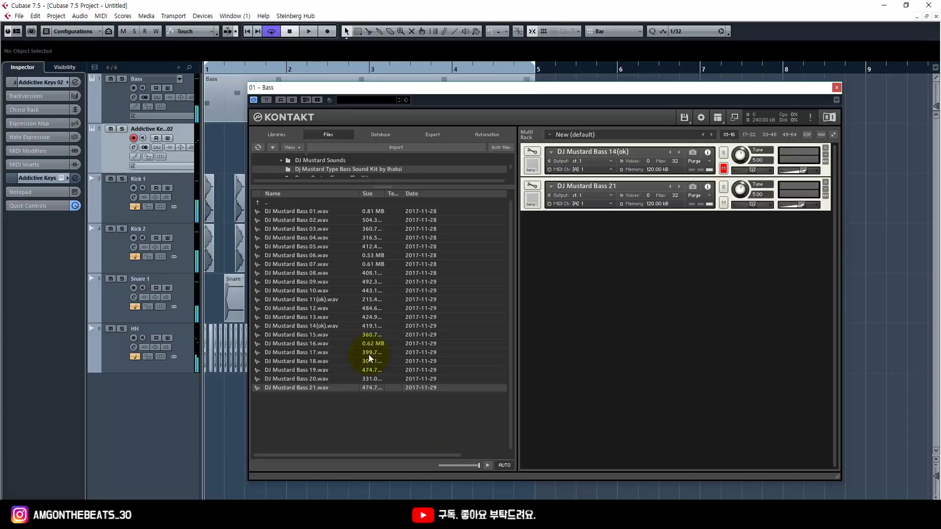
Audition the DJ Mustard Bass samples from 10 to 18 and load DJ Mustard Bass 18.wav as a third instrument.
click(456, 423)
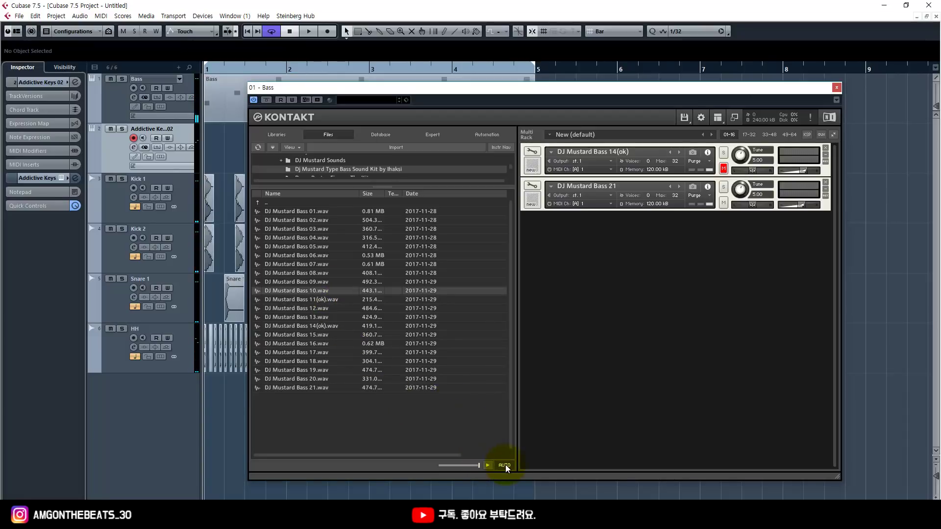
click(326, 308)
click(325, 335)
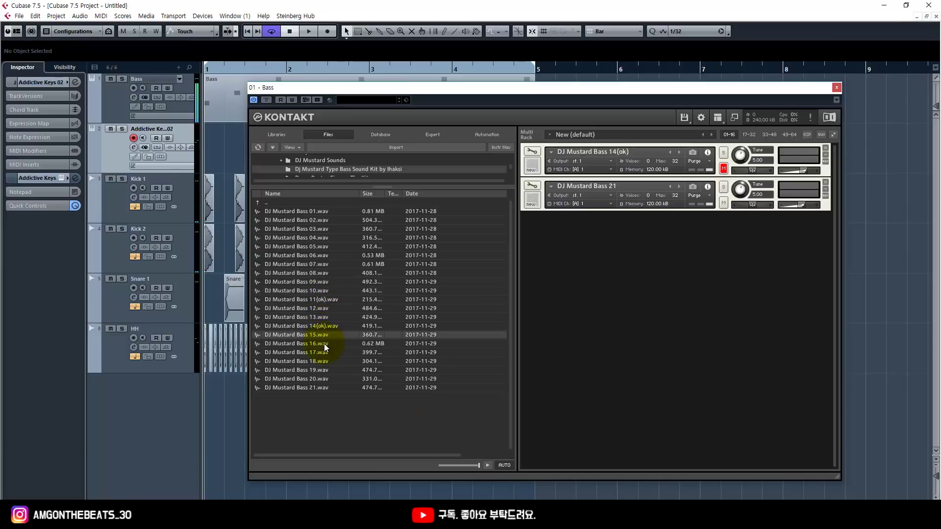
click(324, 344)
click(320, 353)
click(320, 361)
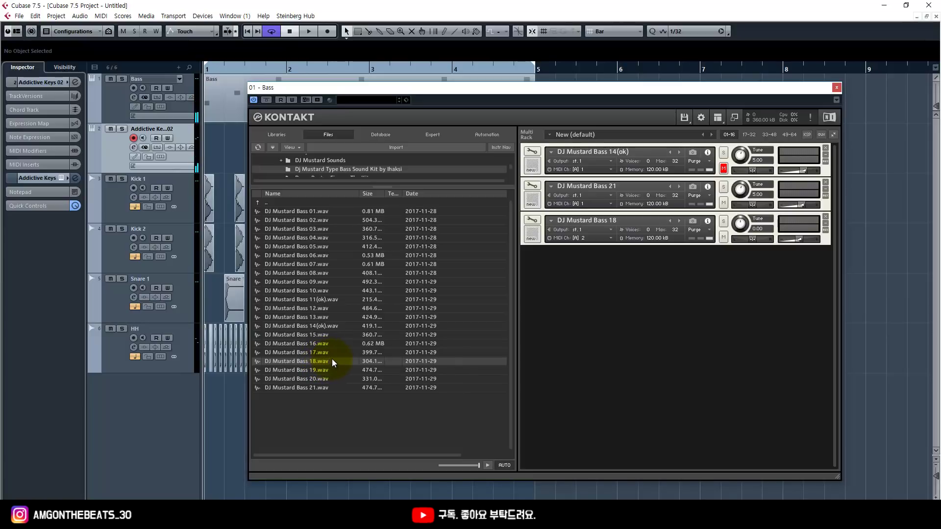
Tune DJ Mustard Bass 18 to -4, mute DJ Mustard Bass 21 and set Bass 18's MIDI channel to Port A channel 1.
click(761, 229)
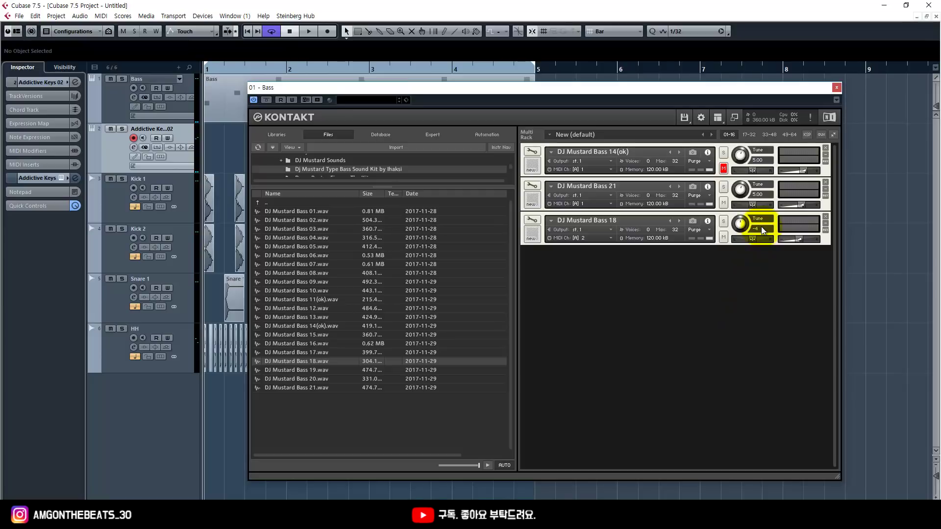
text(-4)
click(725, 204)
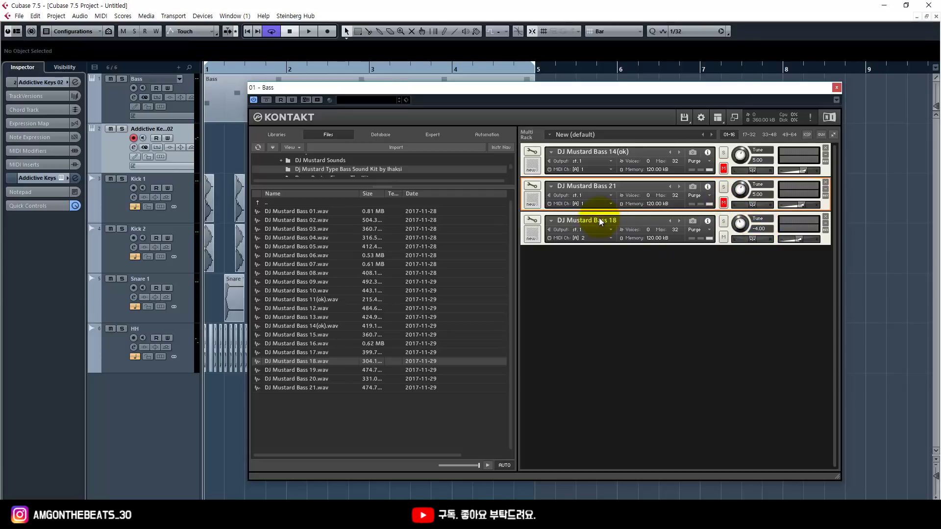
click(598, 239)
mouse_move(606, 252)
click(666, 253)
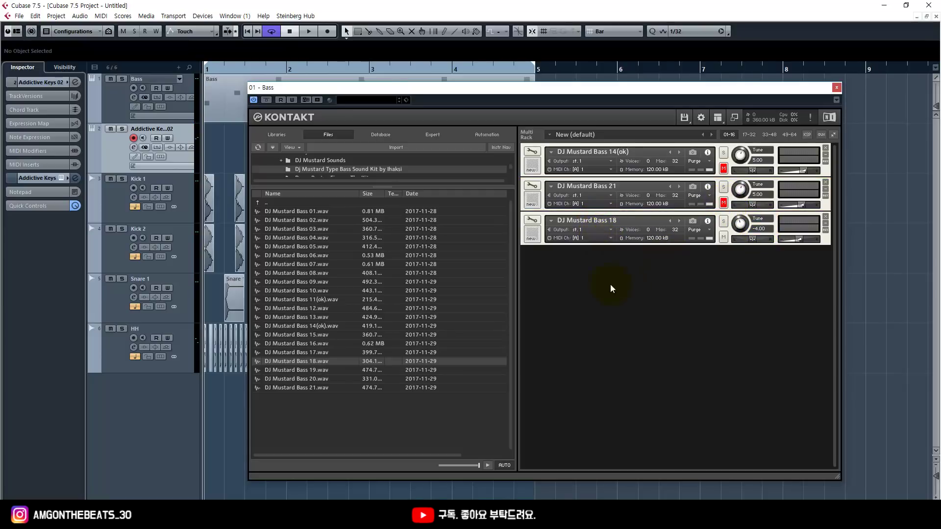
Play the Bass track soloed with DJ Mustard Bass 18 and open its part in the Key Editor.
key(space)
click(122, 78)
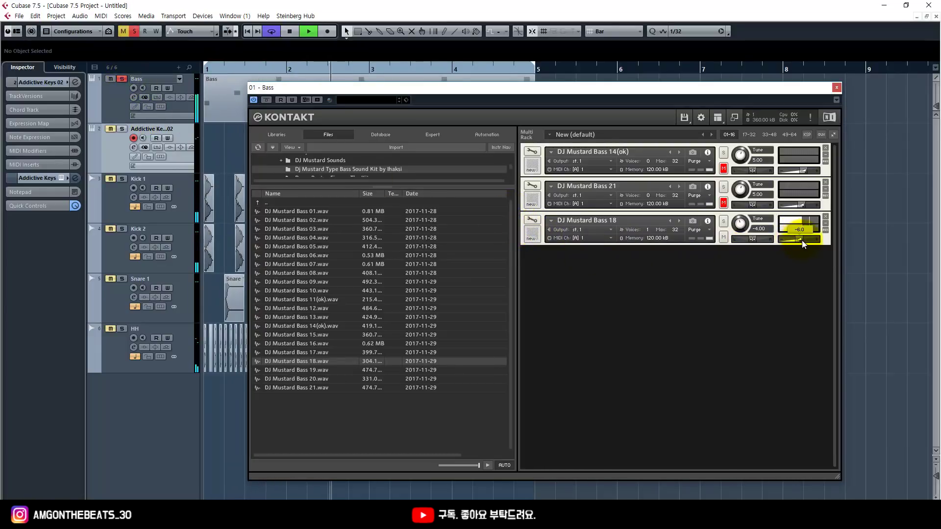
double_click(234, 115)
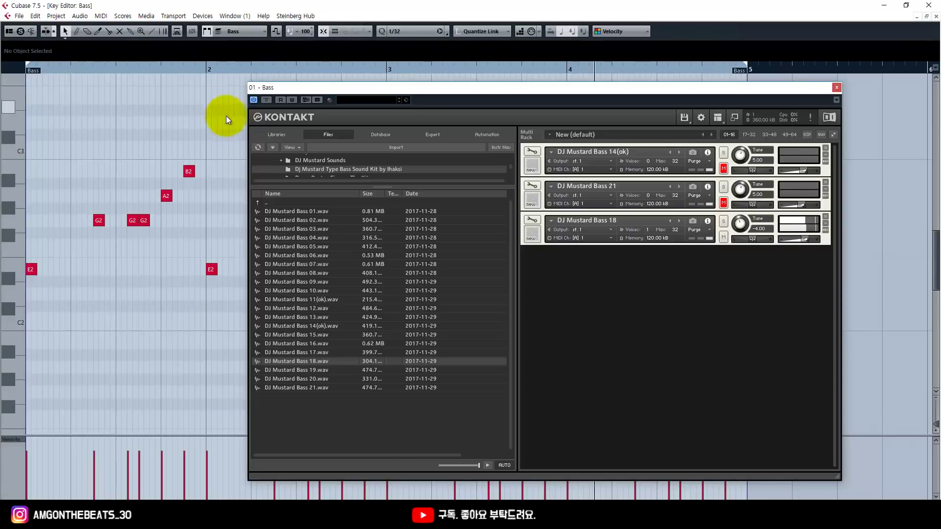
drag(286, 99, 367, 100)
key(g)
key(g)
key(g)
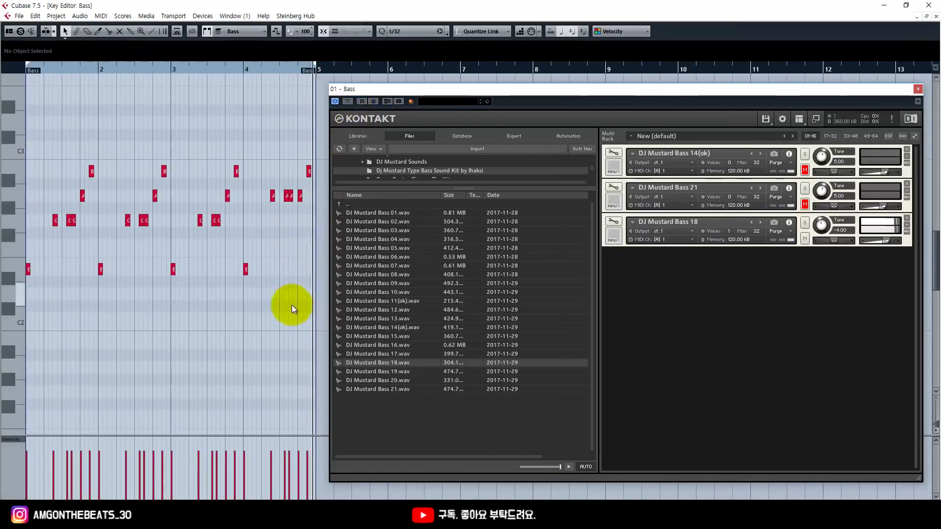
Transpose all notes of the Bass part up one octave, play them and close the Key Editor.
drag(315, 318, 1, 147)
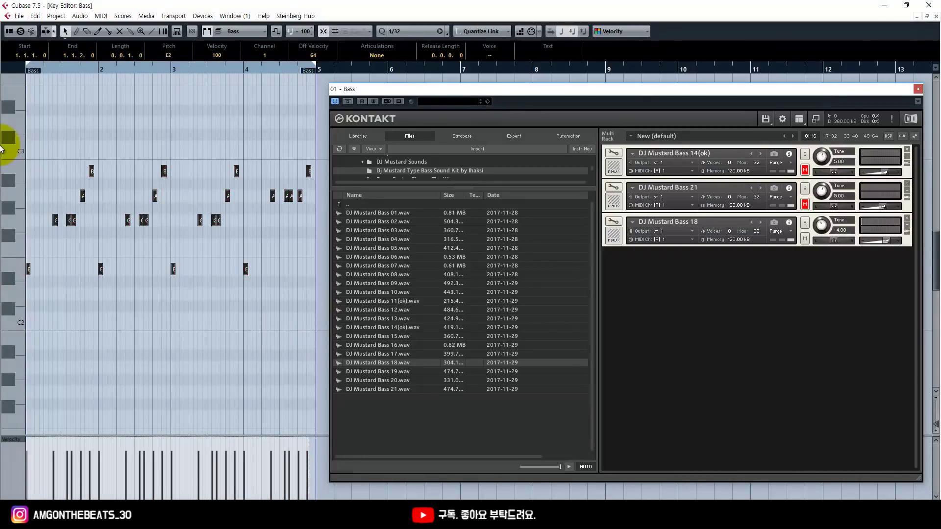
key(shift+Up)
key(space)
key(h)
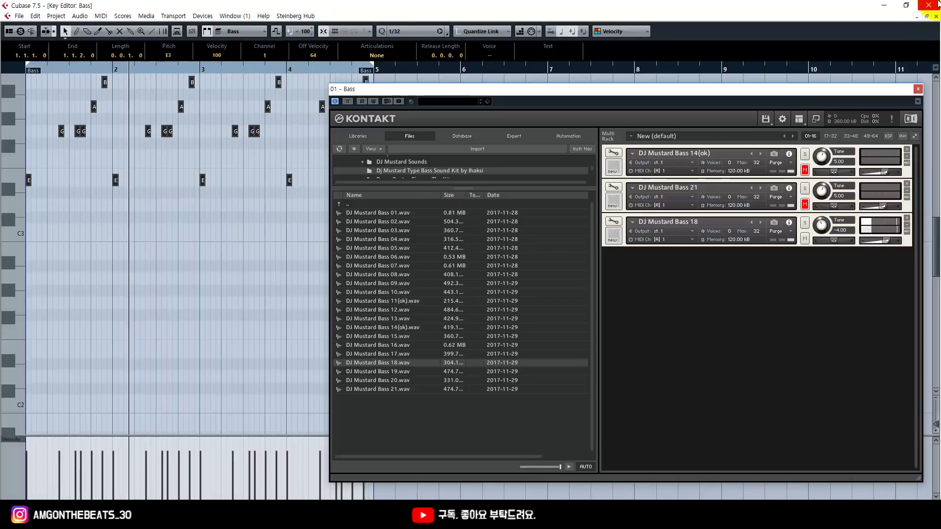
key(Return)
Unsolo the Bass track and uncover the arrangement to hear the raised bass line with the drums.
click(122, 79)
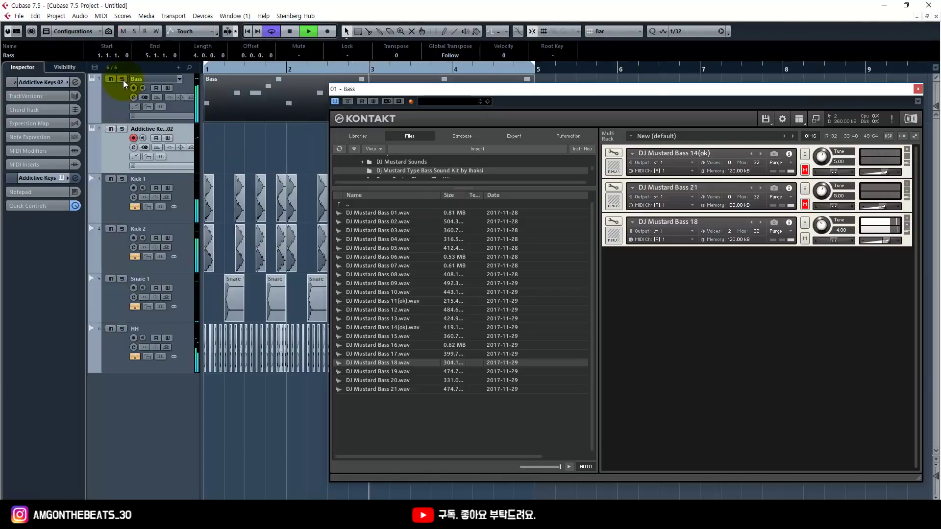
click(242, 135)
key(g)
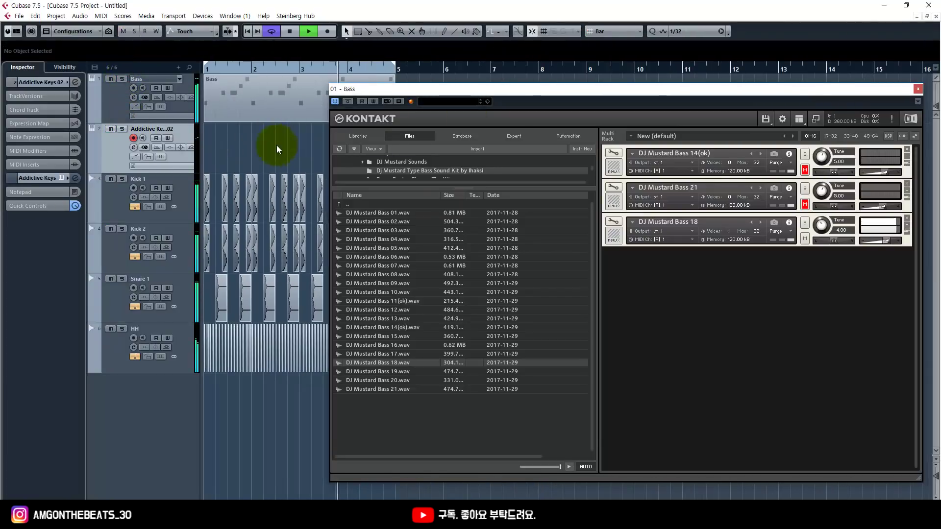
drag(365, 93, 359, 122)
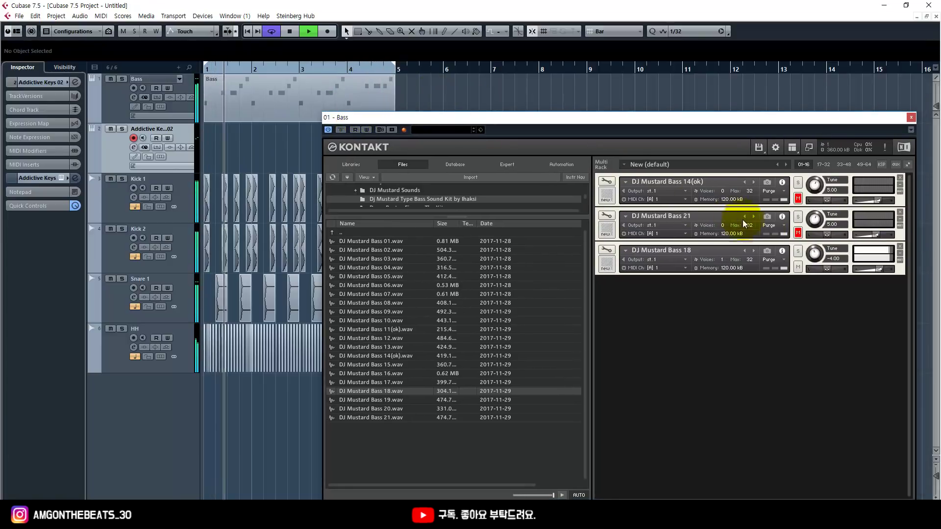
Unmute DJ Mustard Bass 21 and DJ Mustard Bass 14(ok), play all three basses layered and stop playback.
click(798, 232)
click(799, 198)
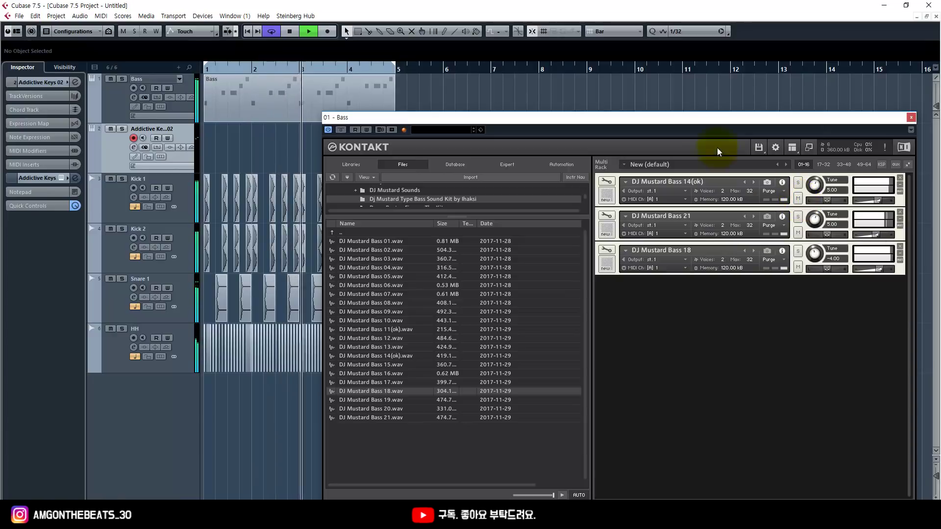
drag(657, 117, 640, 99)
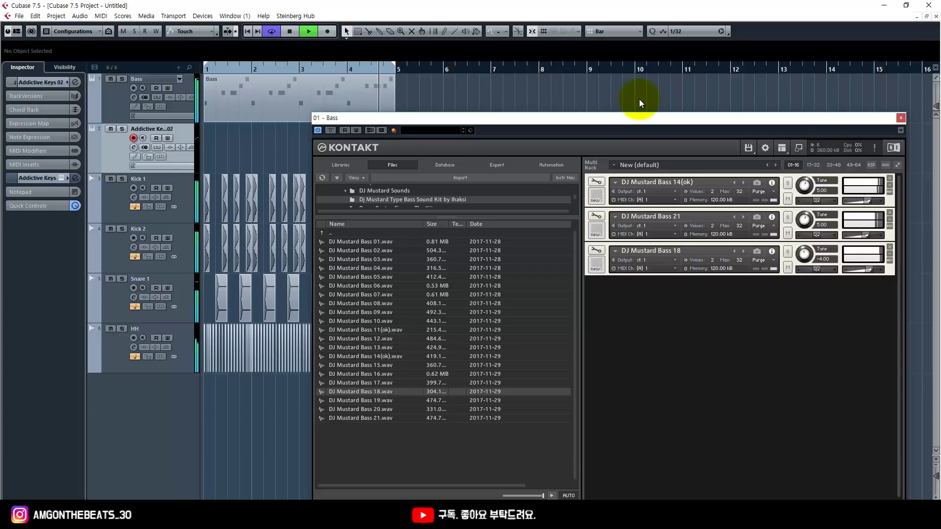
key(space)
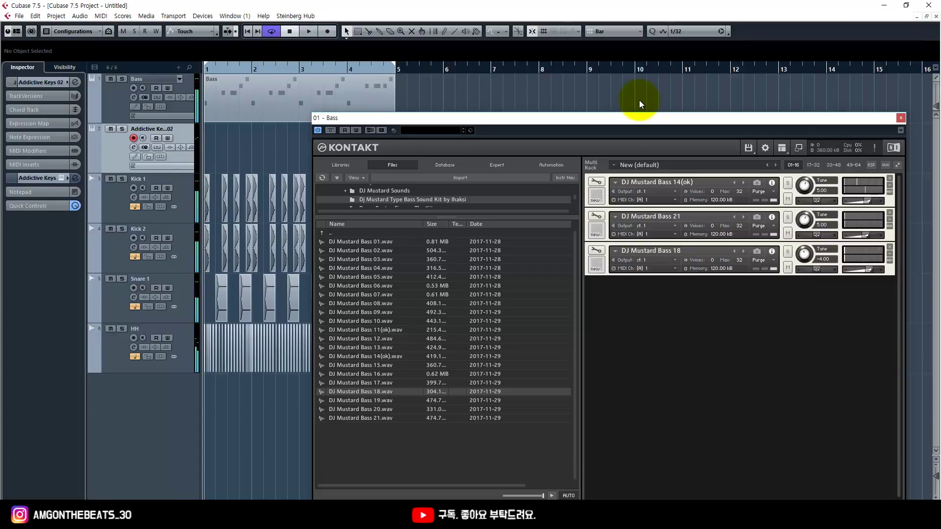
Reopen the Bass part in the Key Editor, uncover its notes and select the notes of the bass line.
double_click(223, 99)
drag(357, 118, 419, 116)
scroll(332, 236, up, 3)
drag(362, 287, 3, 147)
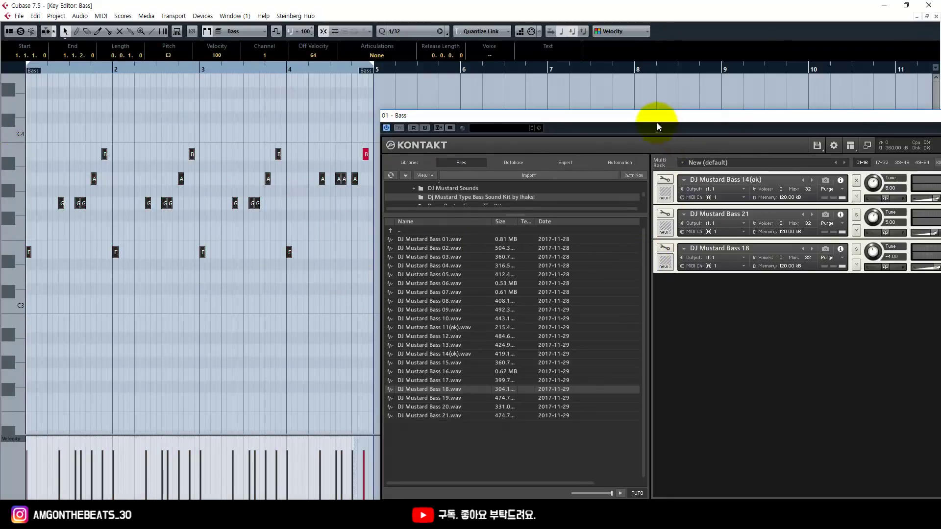
drag(654, 119, 653, 98)
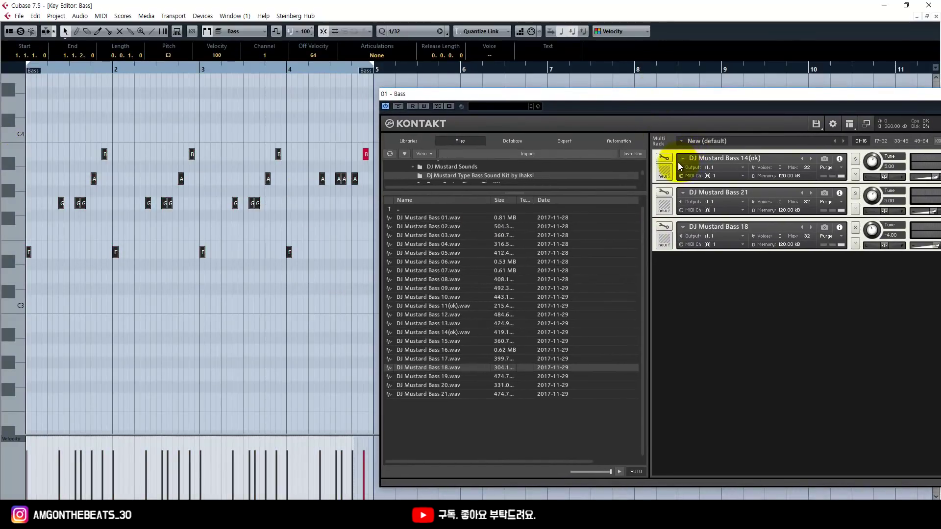
Transpose all notes of the Bass part down one octave and close the Key Editor.
mouse_move(675, 158)
mouse_down()
mouse_move(658, 179)
mouse_move(675, 213)
mouse_move(671, 271)
mouse_move(682, 255)
mouse_up()
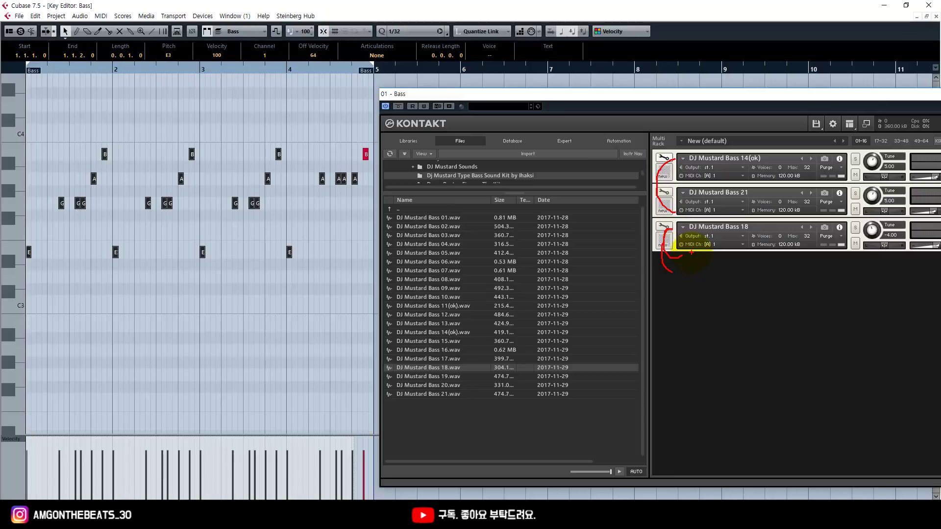
click(341, 235)
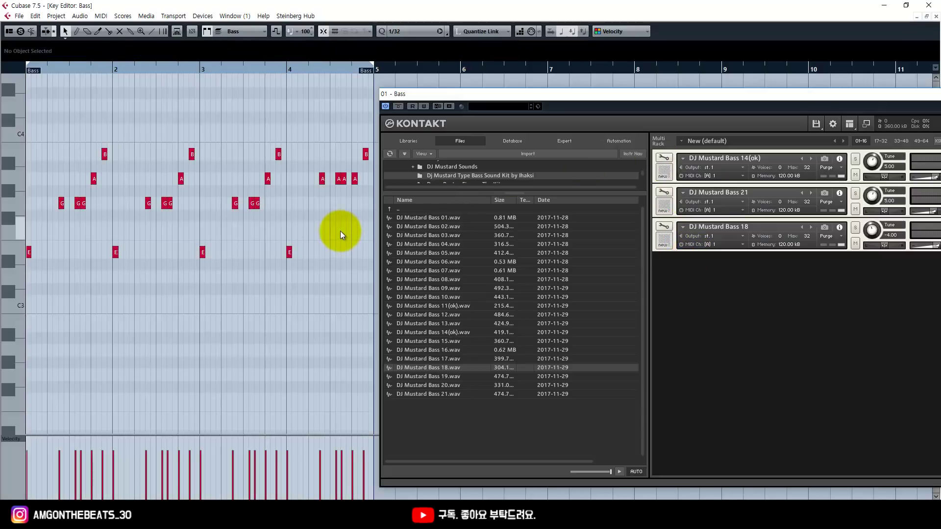
key(shift+Down)
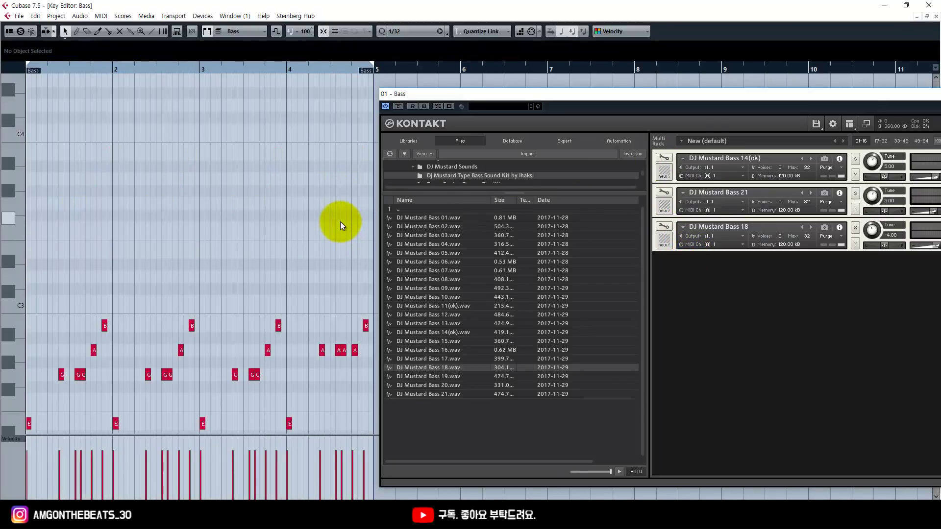
drag(474, 100, 398, 93)
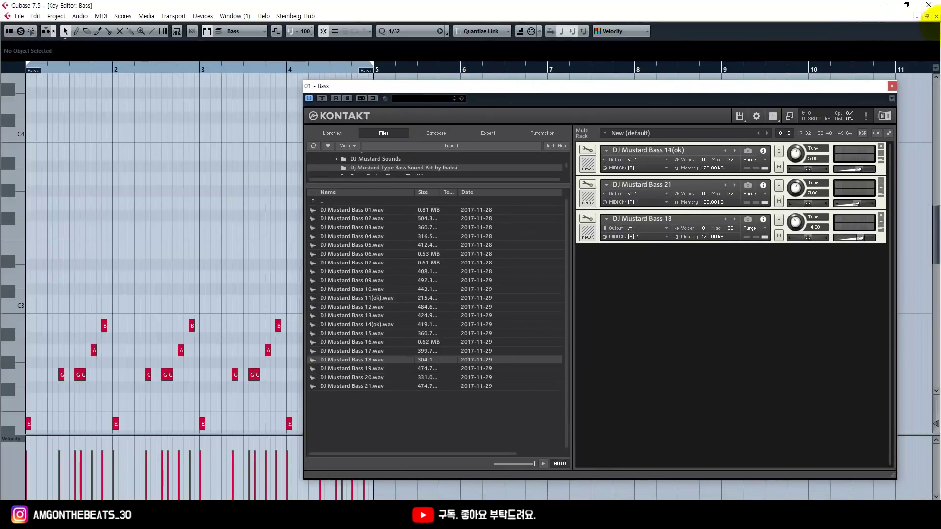
click(936, 16)
Add one MIDI track below the Bass track.
right_click(119, 103)
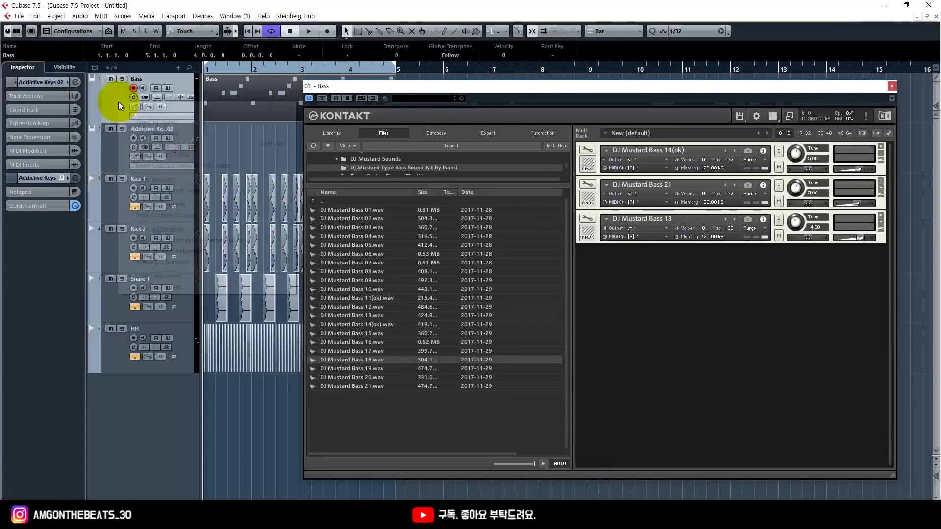
mouse_move(147, 108)
click(349, 130)
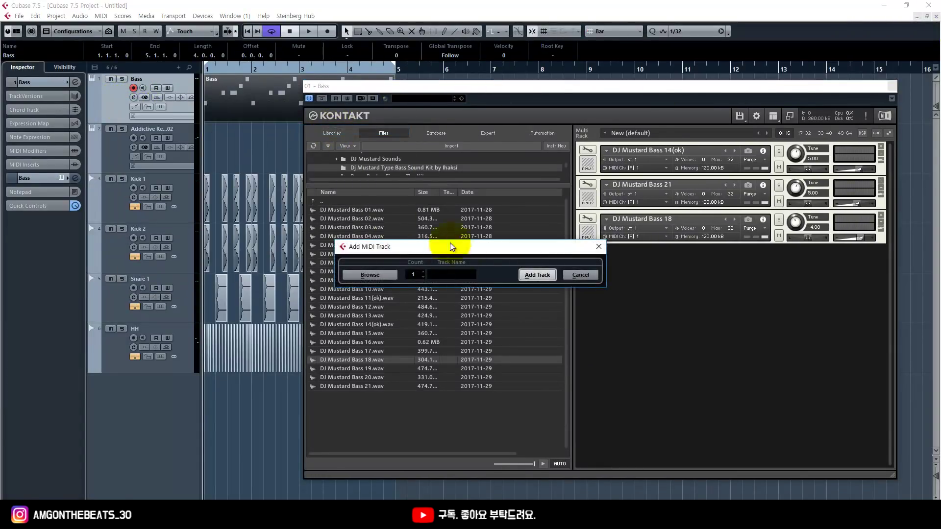
click(541, 276)
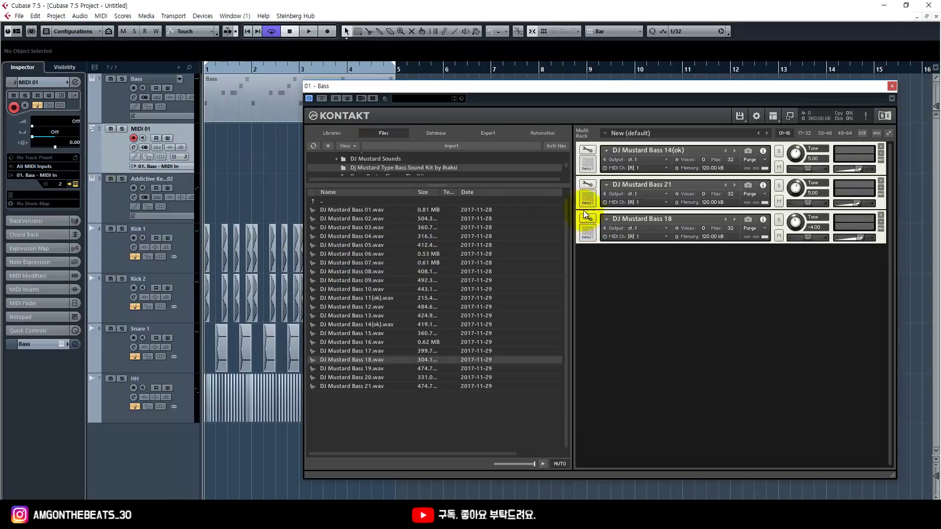
Set the MIDI channel of DJ Mustard Bass 18 to Port A, channel 2.
click(646, 235)
mouse_move(642, 250)
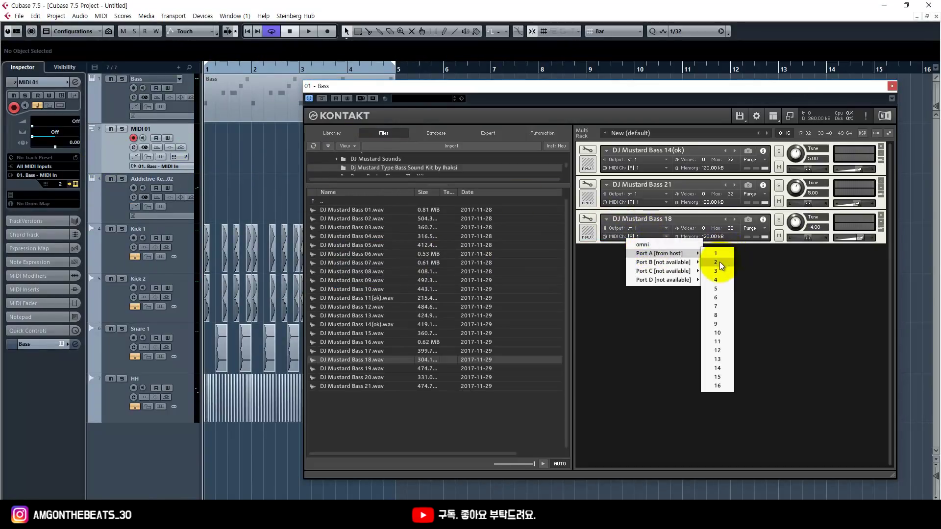
click(721, 265)
Place a copy of the Bass part on the MIDI 01 track with its notes raised one octave and close the Key Editor.
double_click(255, 107)
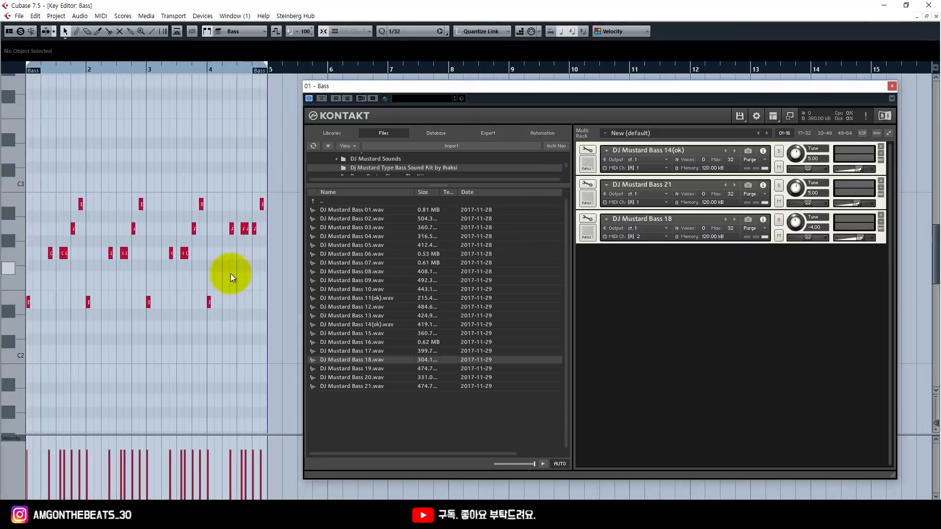
drag(230, 274, 2, 136)
click(936, 17)
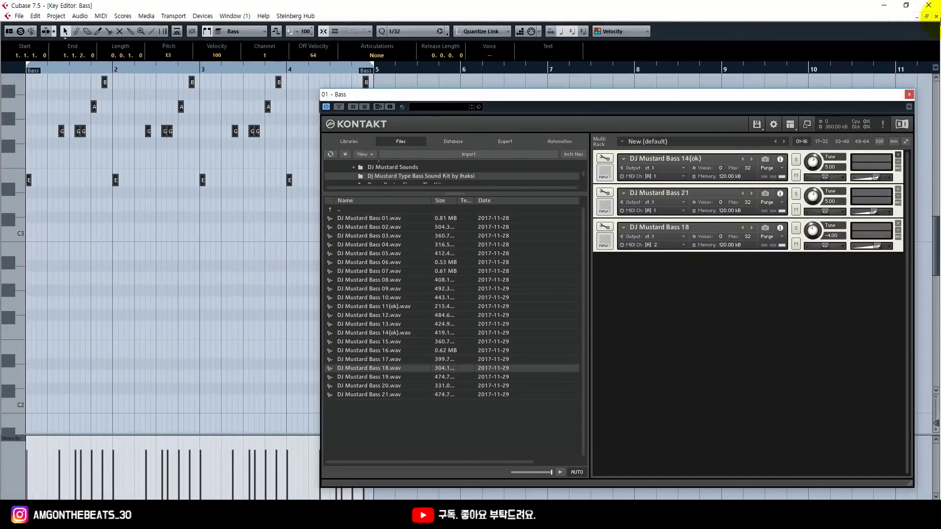
Play the project with the Bass and MIDI 01 tracks soloed and both parts uncovered.
key(space)
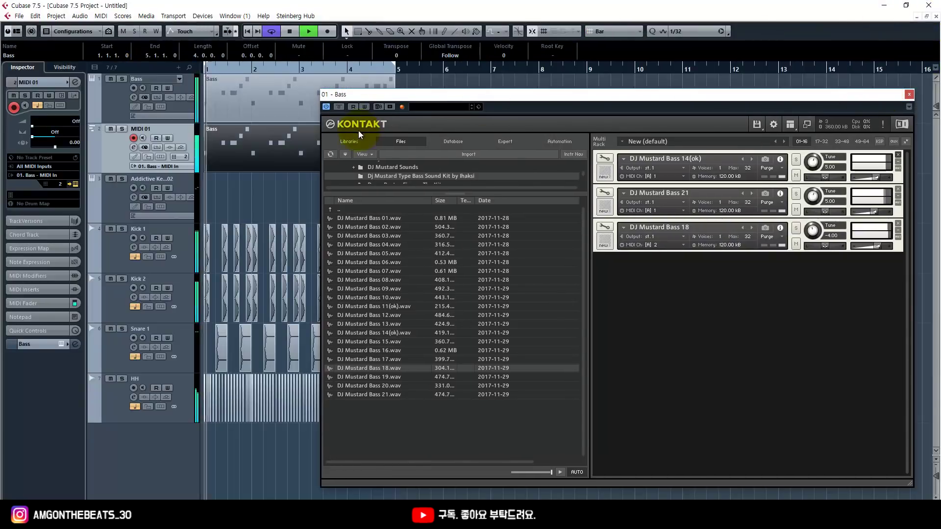
click(118, 116)
key(s)
drag(325, 95, 431, 99)
key(g)
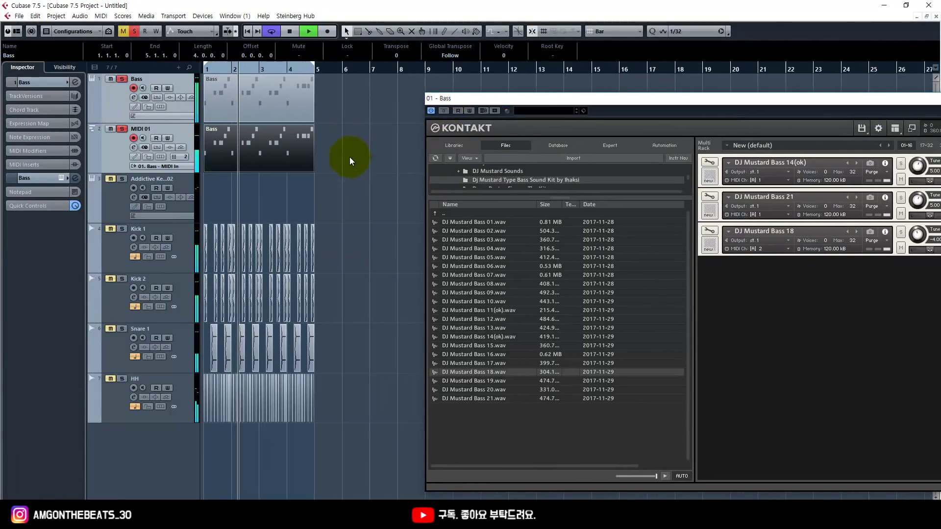
click(349, 158)
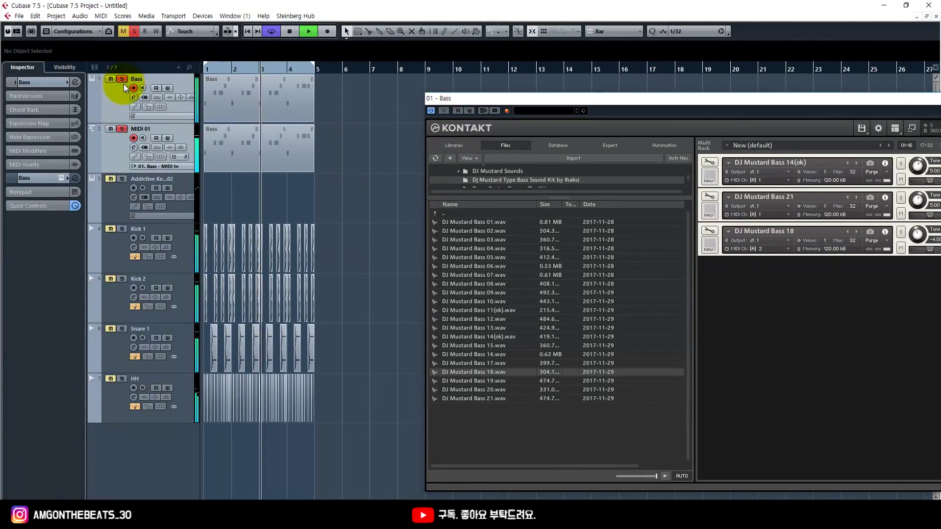
Mute the MIDI 01 part and the Bass part in turn to compare the layers, then play both unmuted.
key(7)
click(256, 142)
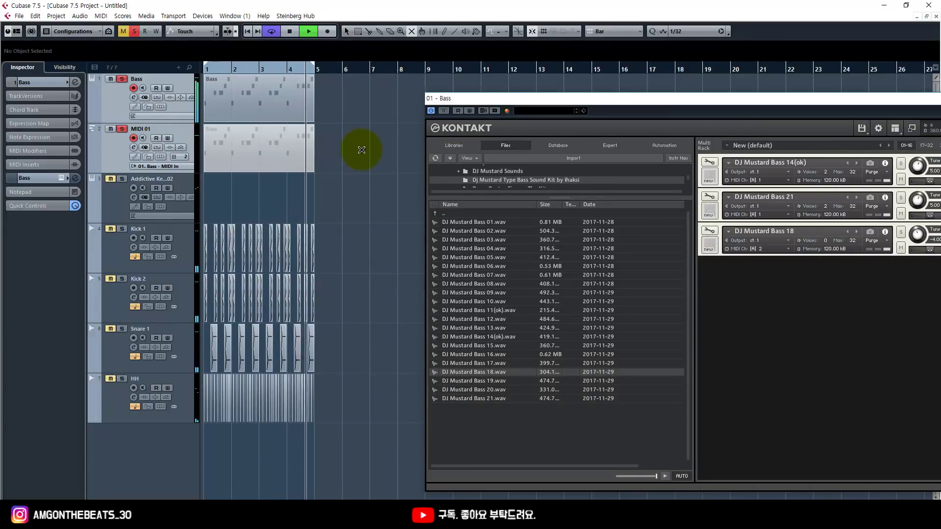
key(ctrl+z)
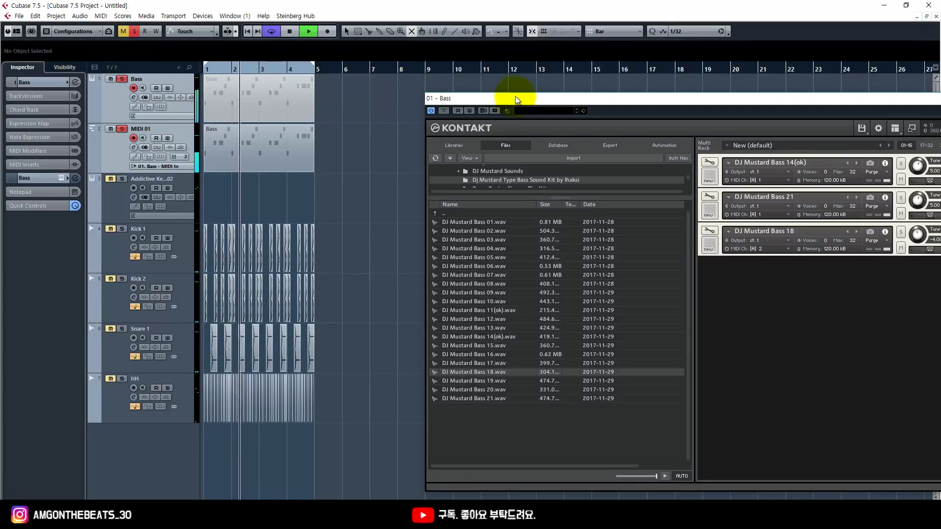
drag(504, 99, 250, 174)
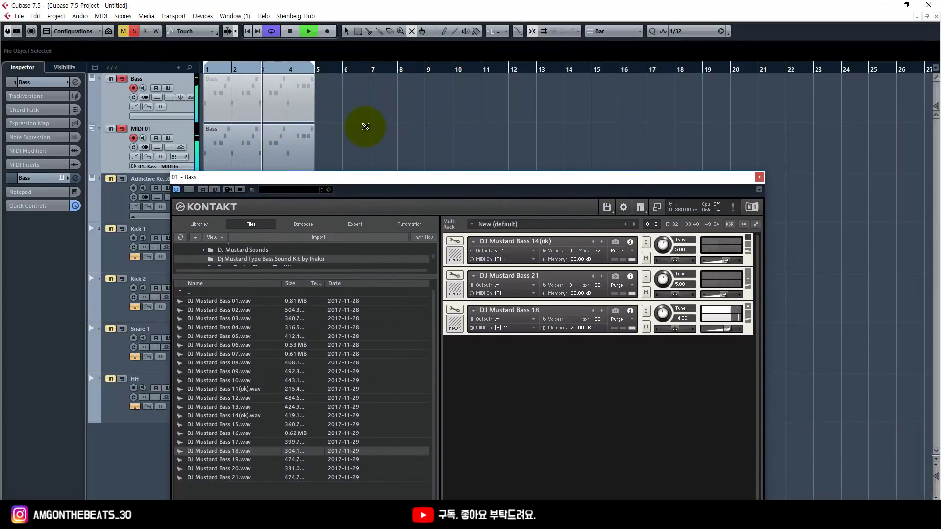
click(248, 97)
click(374, 101)
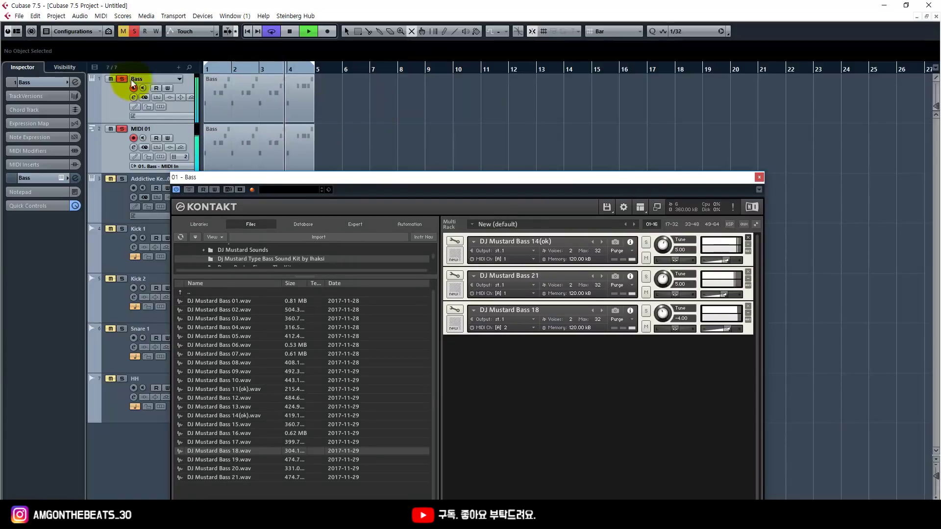
Unsolo all tracks to hear the layered basses with the drums and return to the Object Selection tool.
click(131, 33)
drag(230, 179, 345, 125)
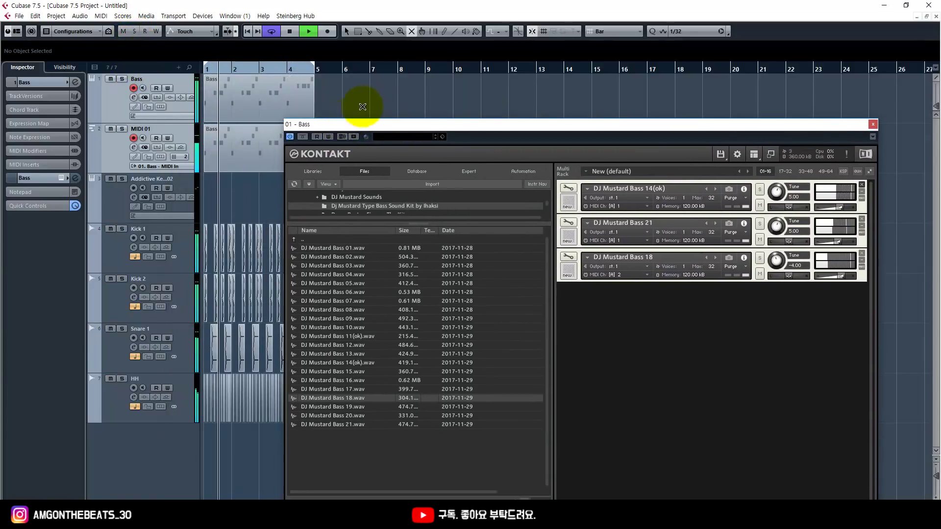
right_click(367, 105)
click(367, 105)
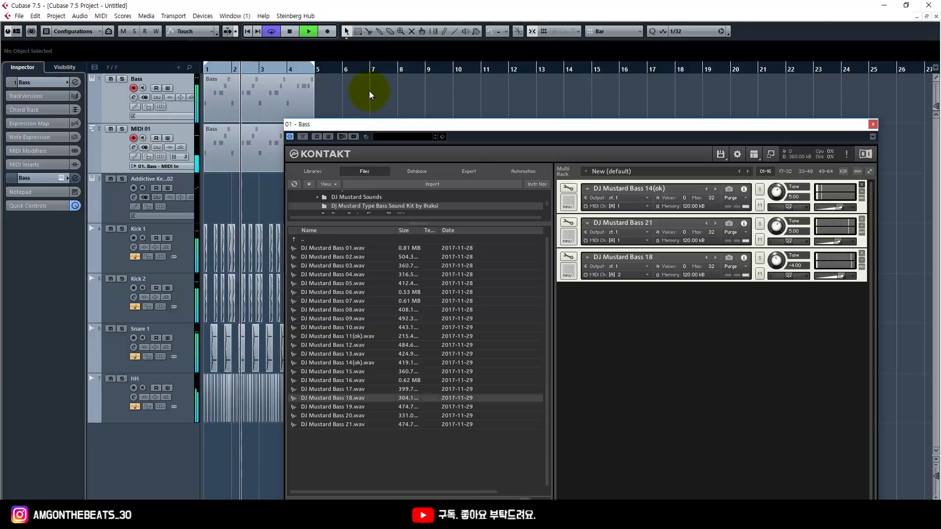
Uncover the arrangement, reduce the height of all tracks and stop playback.
drag(387, 124, 426, 88)
key(g)
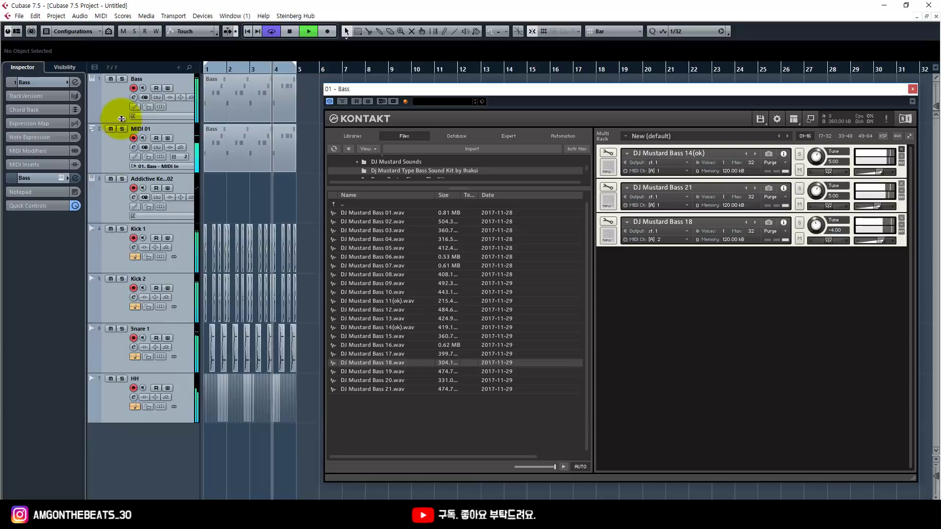
drag(128, 121, 122, 96)
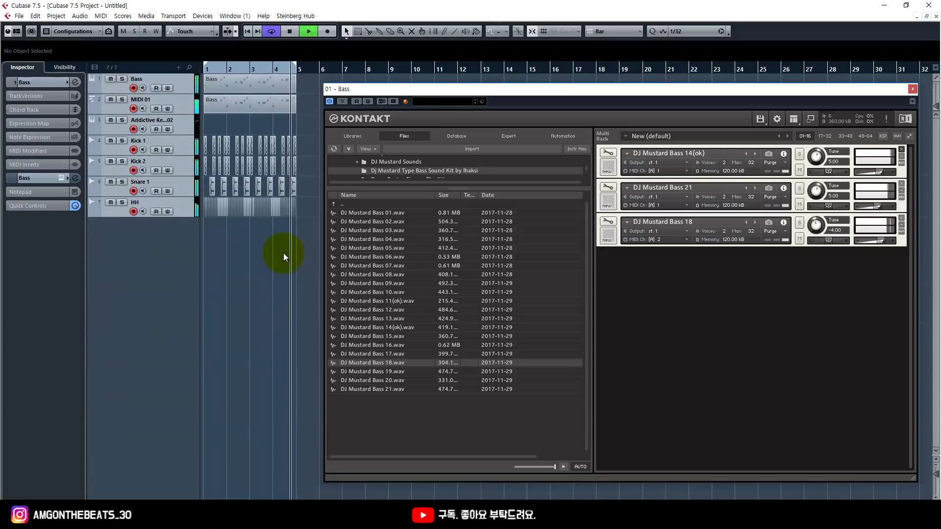
key(space)
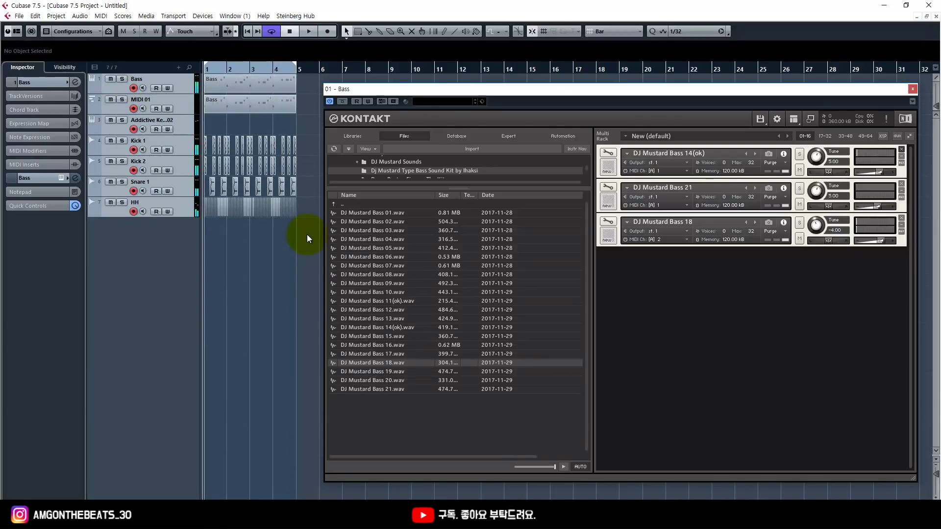